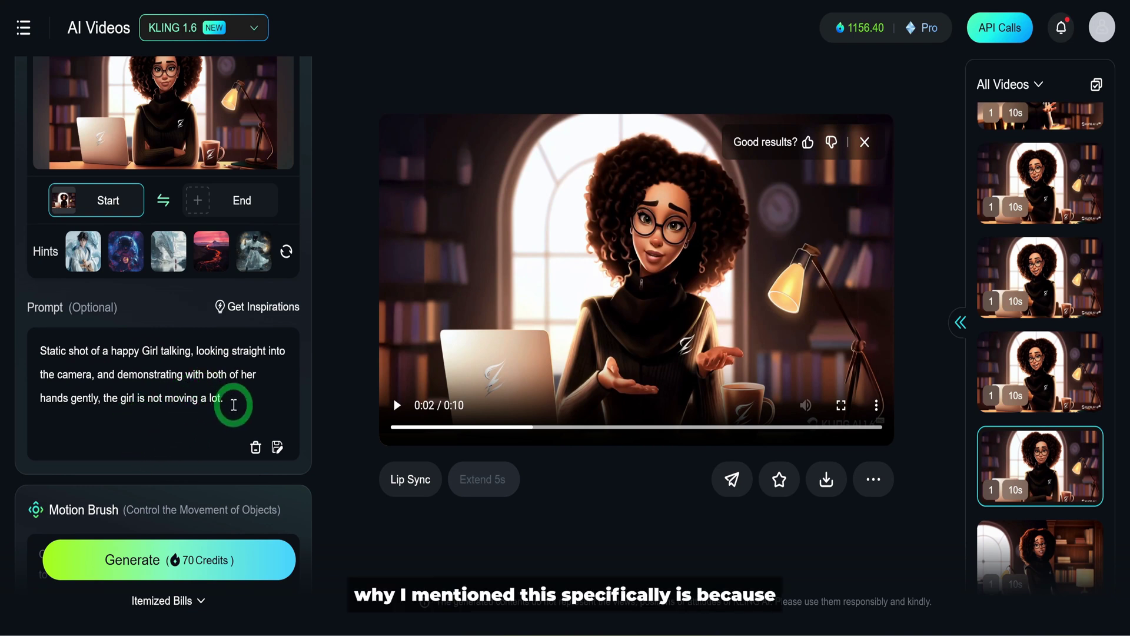
Step: Review the clip's prompt, Motion Brush, creativity, mode, duration, generating count, camera movement and negative prompt settings
left_click_drag(245, 404, 35, 361)
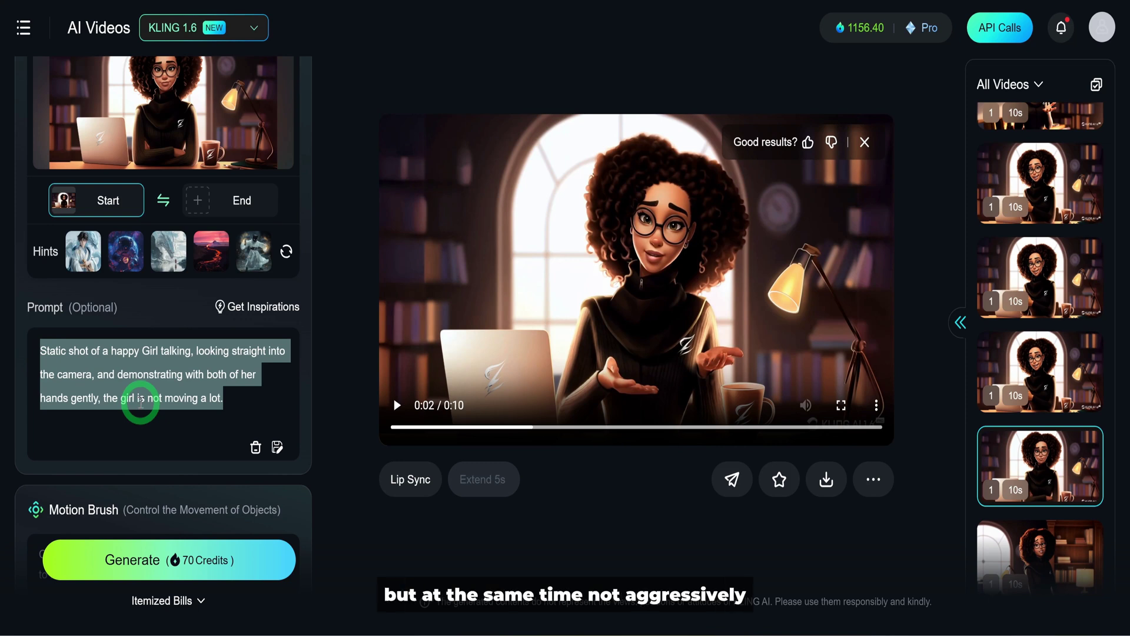
scroll(140, 403, "down", 5)
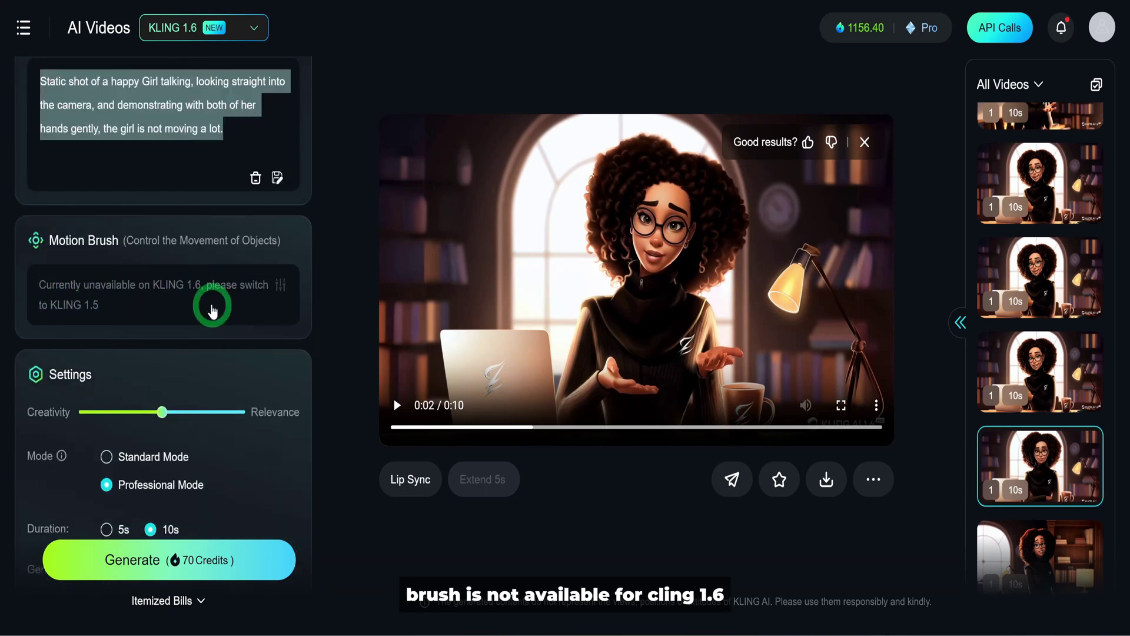
scroll(135, 304, "down", 2)
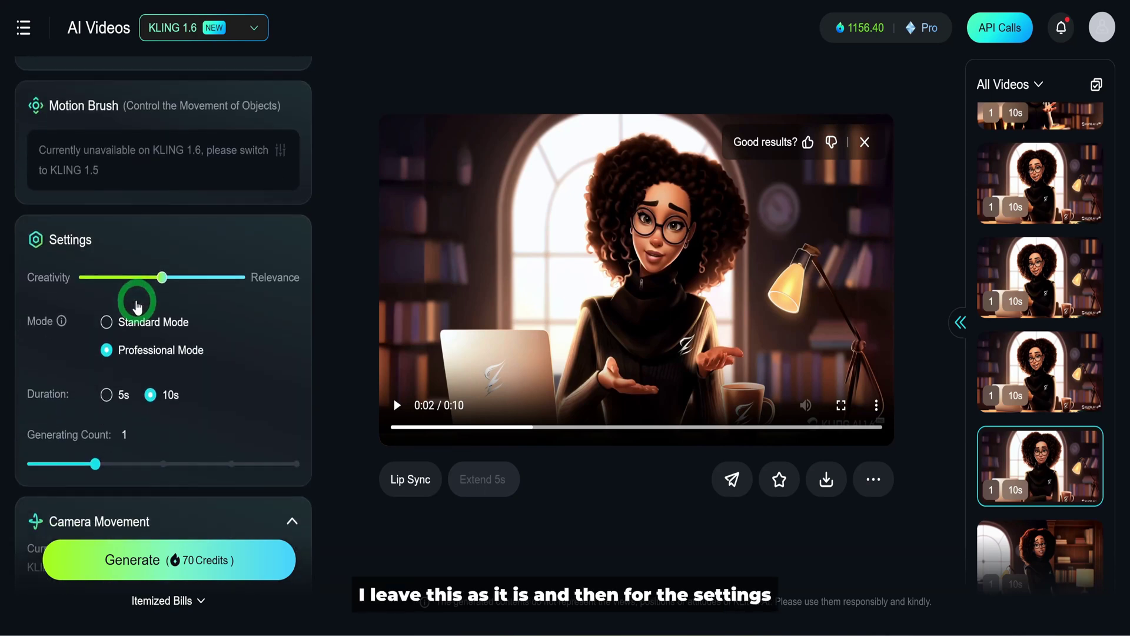
mouse_move(165, 277)
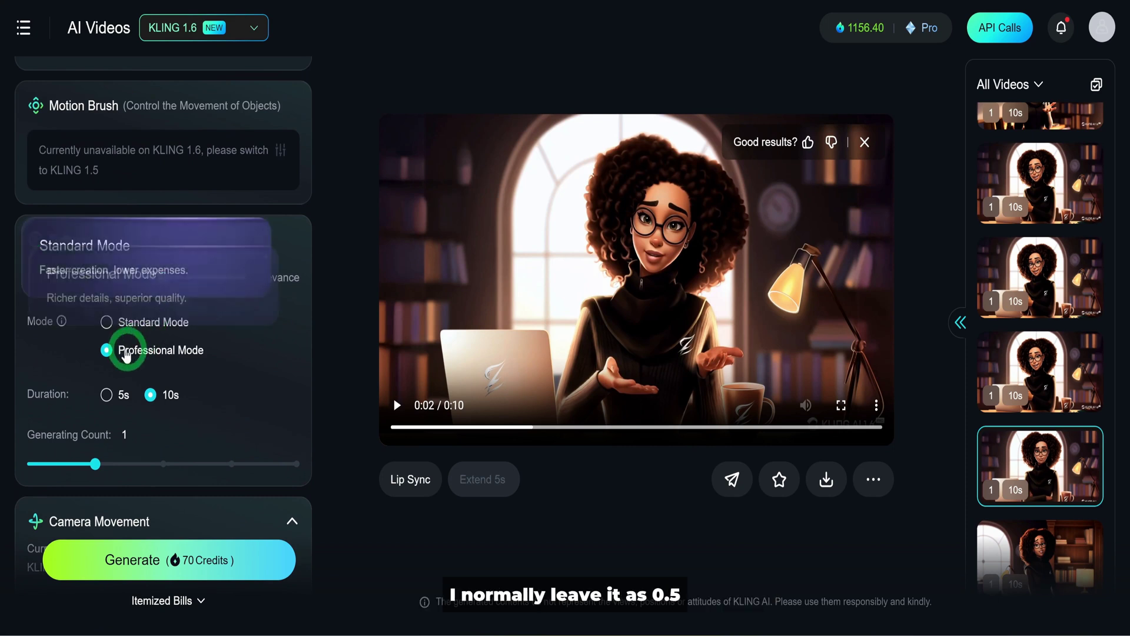
mouse_move(124, 350)
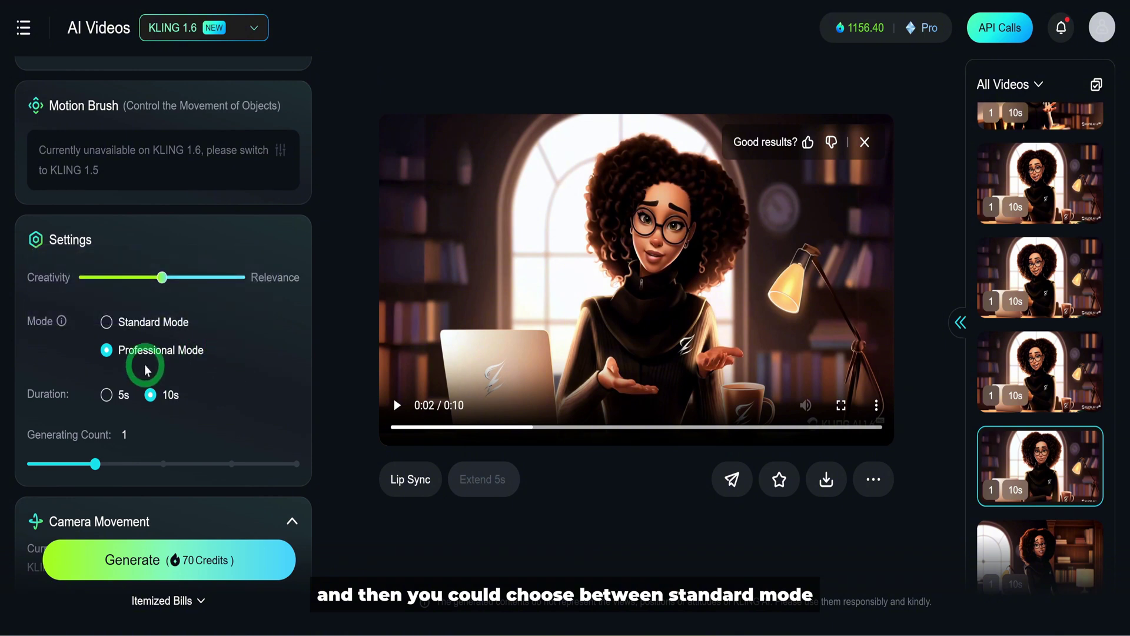
mouse_move(186, 365)
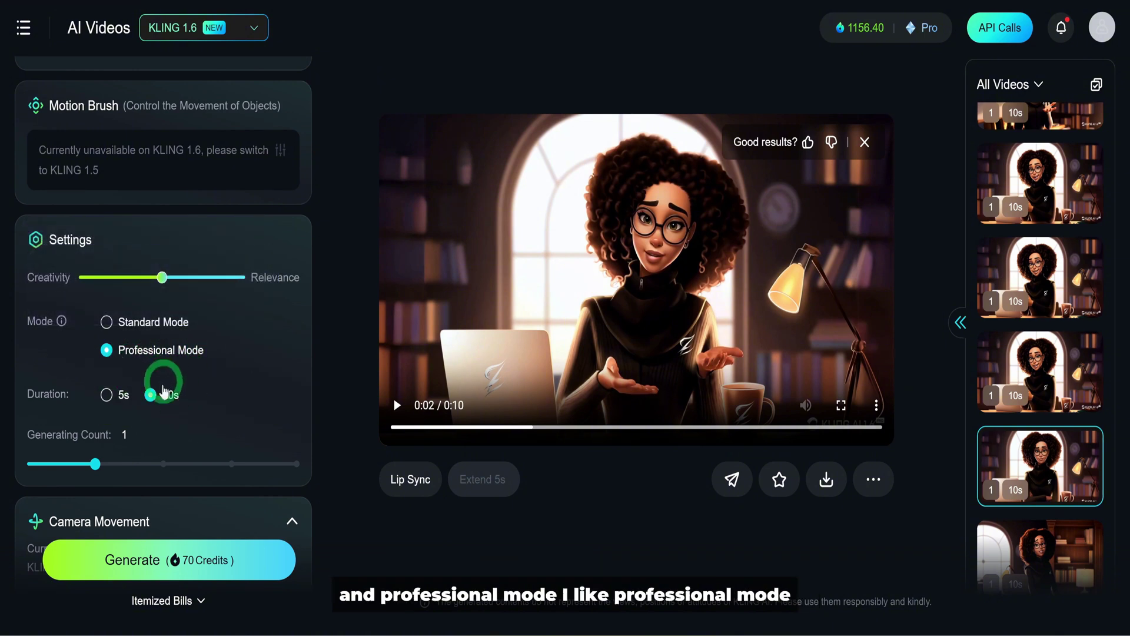
mouse_move(95, 464)
mouse_move(113, 474)
left_mouse_down()
mouse_move(260, 465)
mouse_move(106, 463)
left_mouse_up()
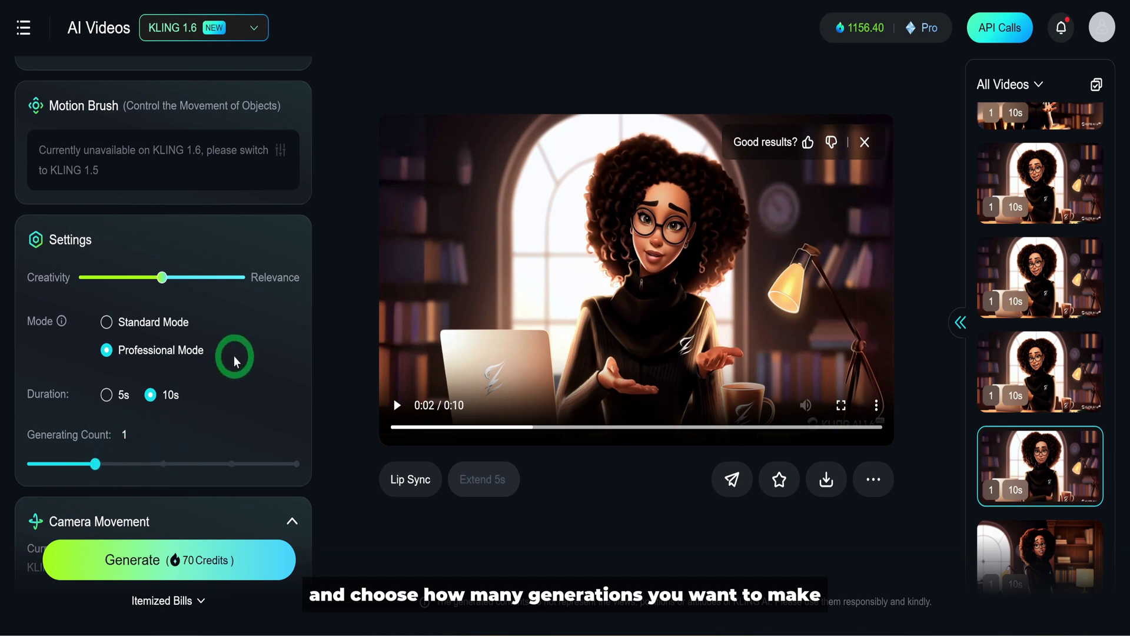
scroll(234, 358, "down", 5)
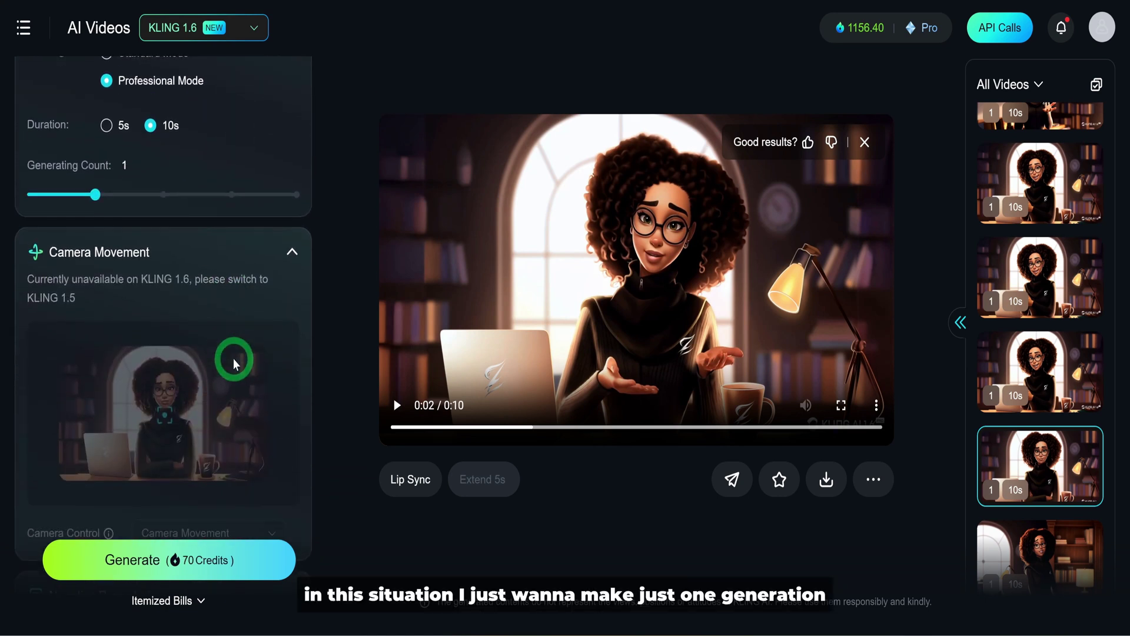
scroll(203, 309, "down", 4)
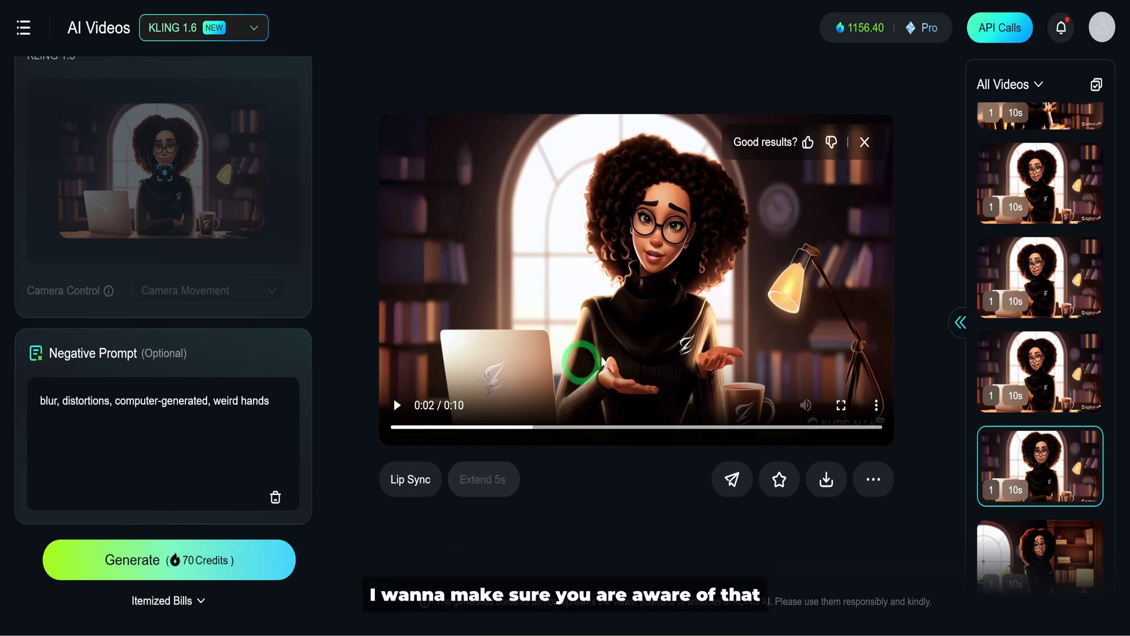
Step: Play back the selected 10-second clip of the girl at her desk and download it without watermark
left_click(410, 406)
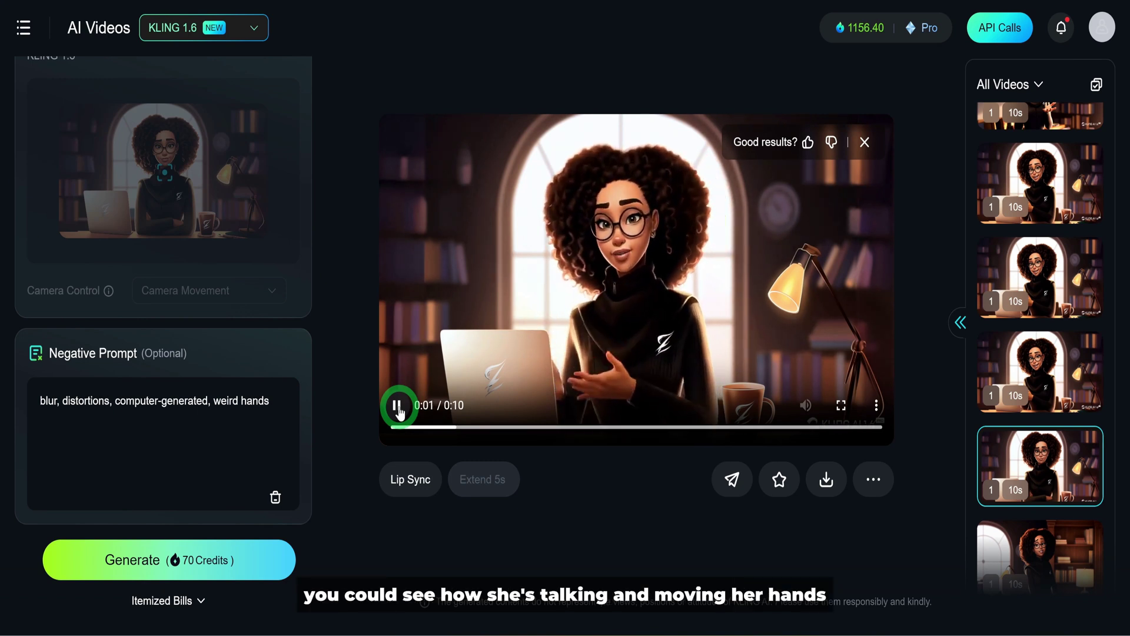
left_click(398, 408)
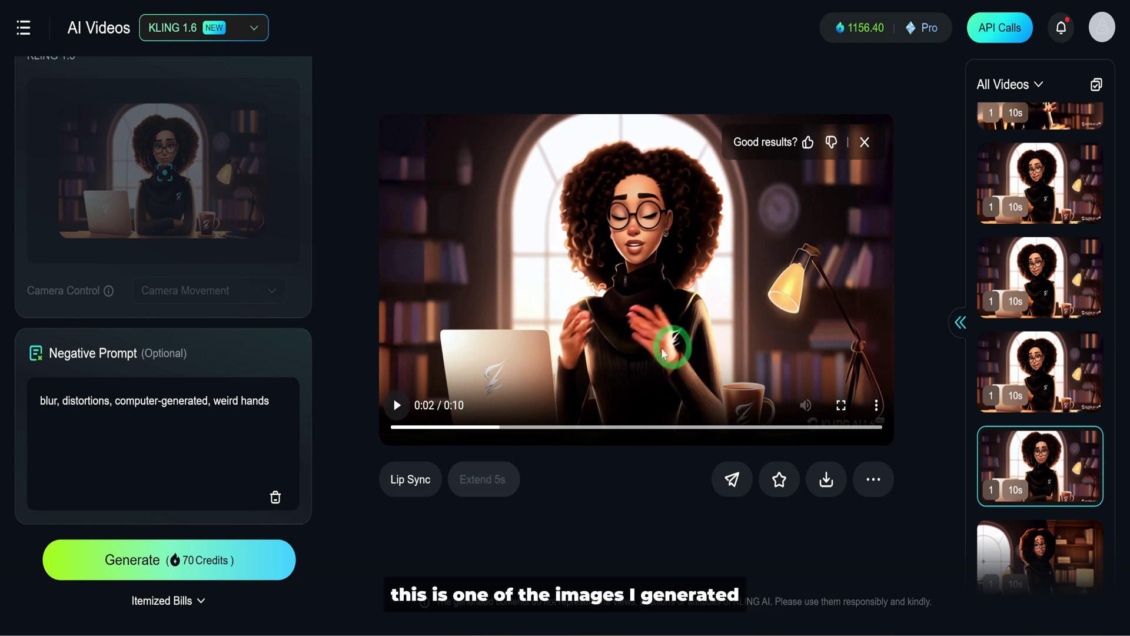
left_click(397, 406)
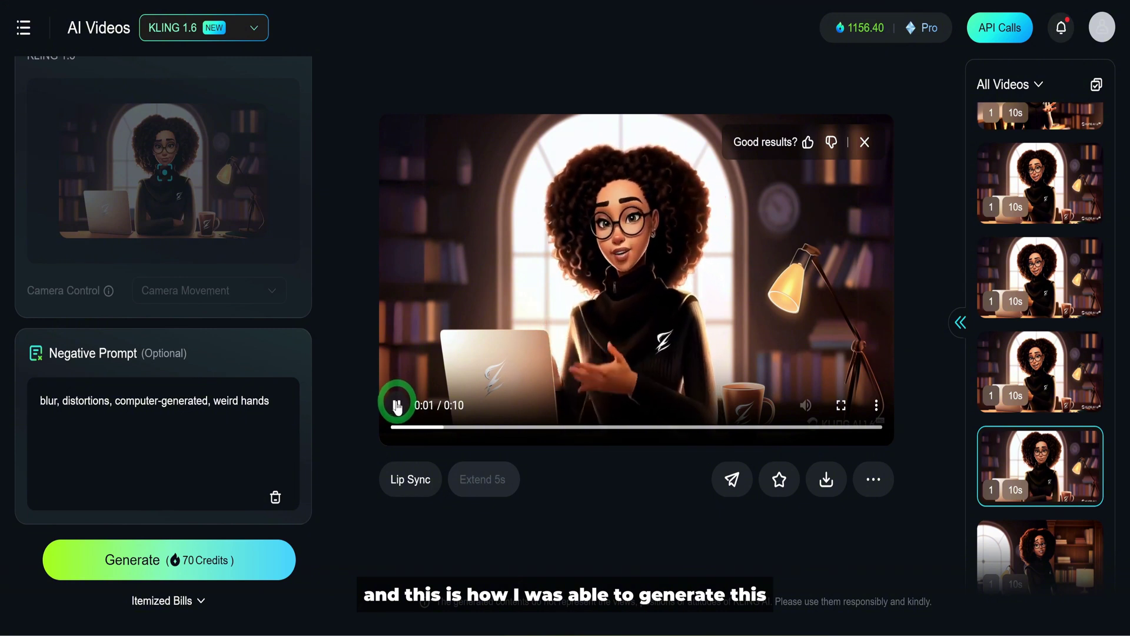
left_click(826, 479)
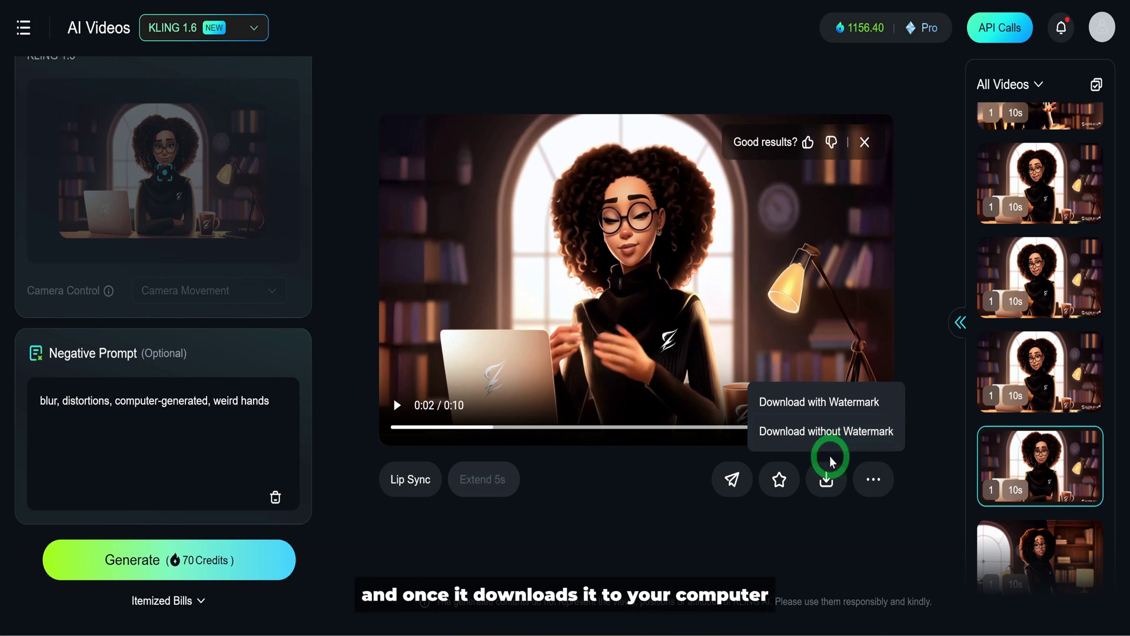
left_click(827, 433)
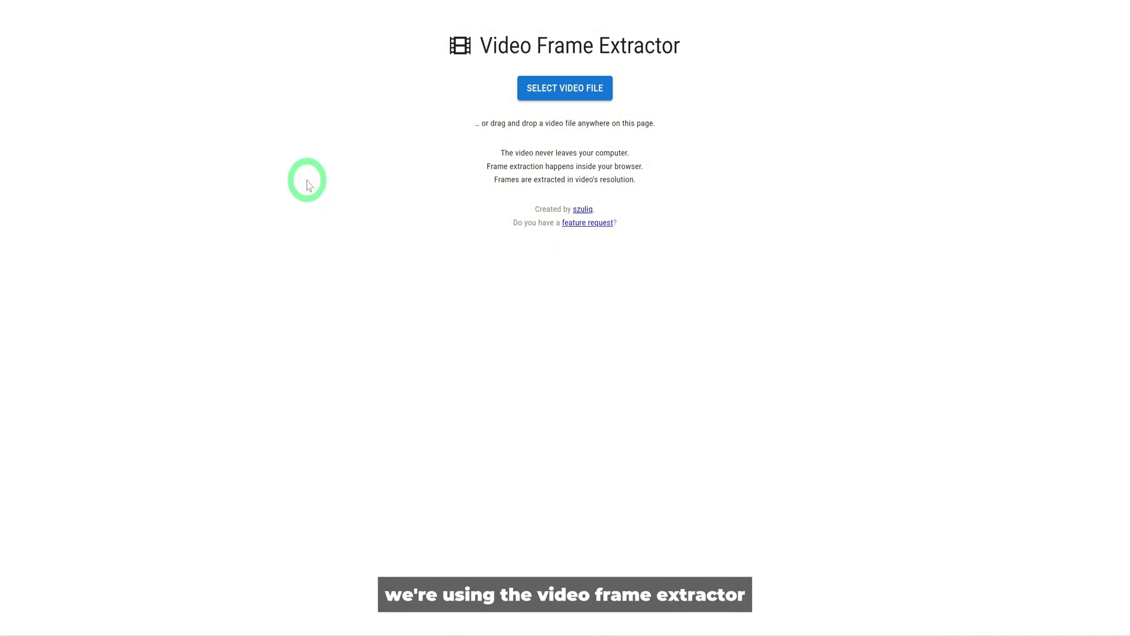
Step: Switch to Video Frame Extractor and load the video file AVT1.mp4
left_click(557, 94)
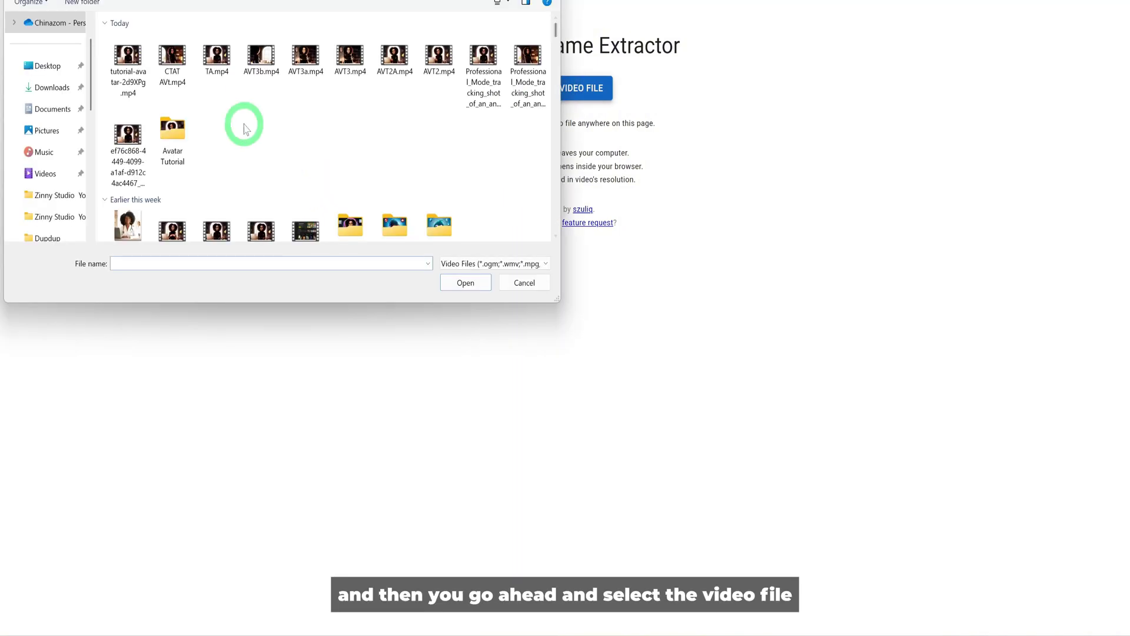
double_click(194, 132)
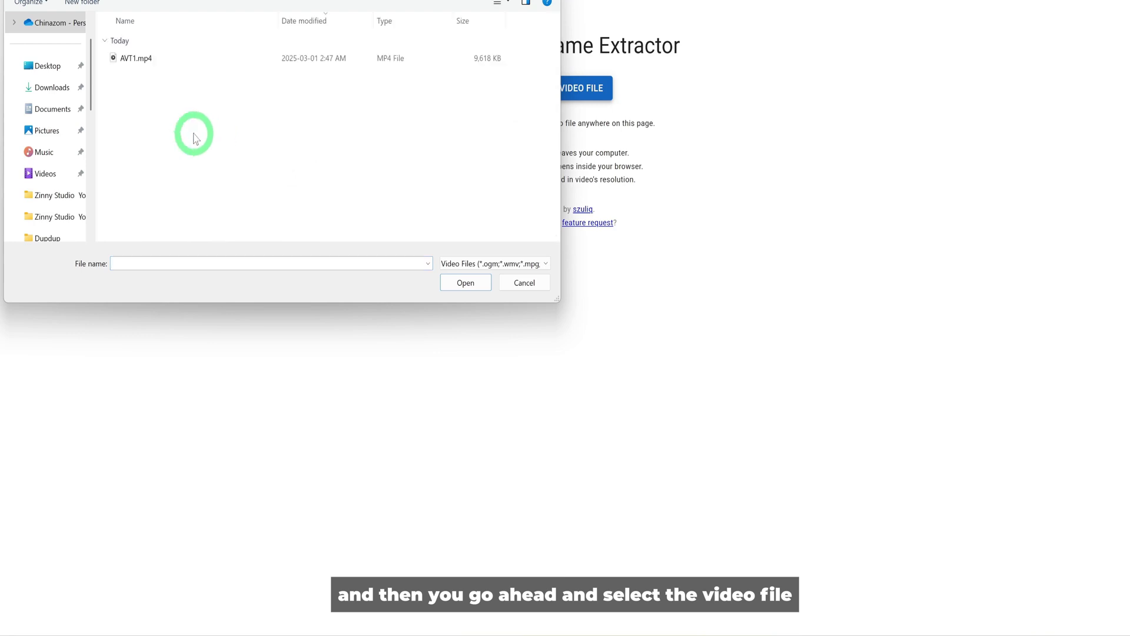
left_click(151, 56)
left_click(465, 283)
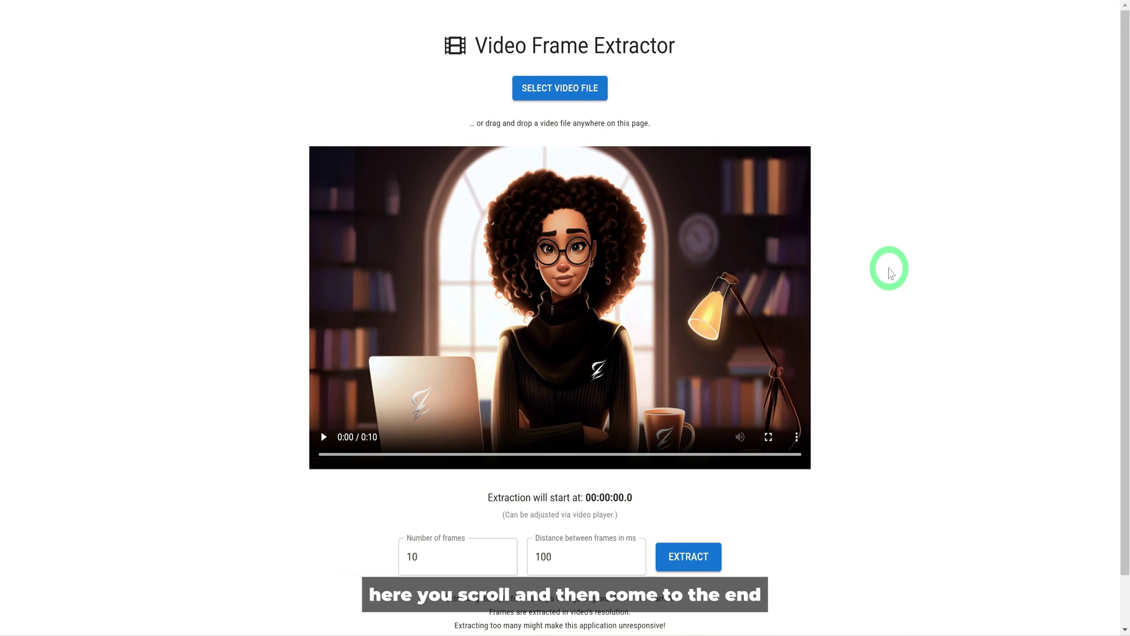
Step: Set the extraction start near the video's end at about 9.7 s and extract 10 frames spaced 100 ms apart
left_click(753, 455)
double_click(762, 451)
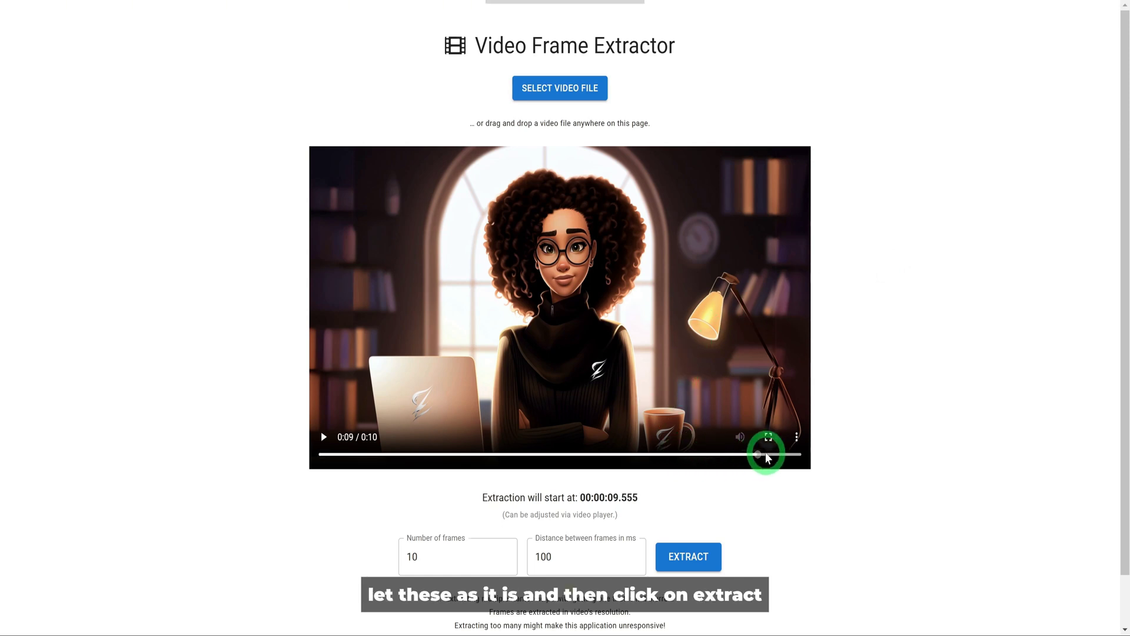
double_click(734, 414)
scroll(718, 472, "down", 1)
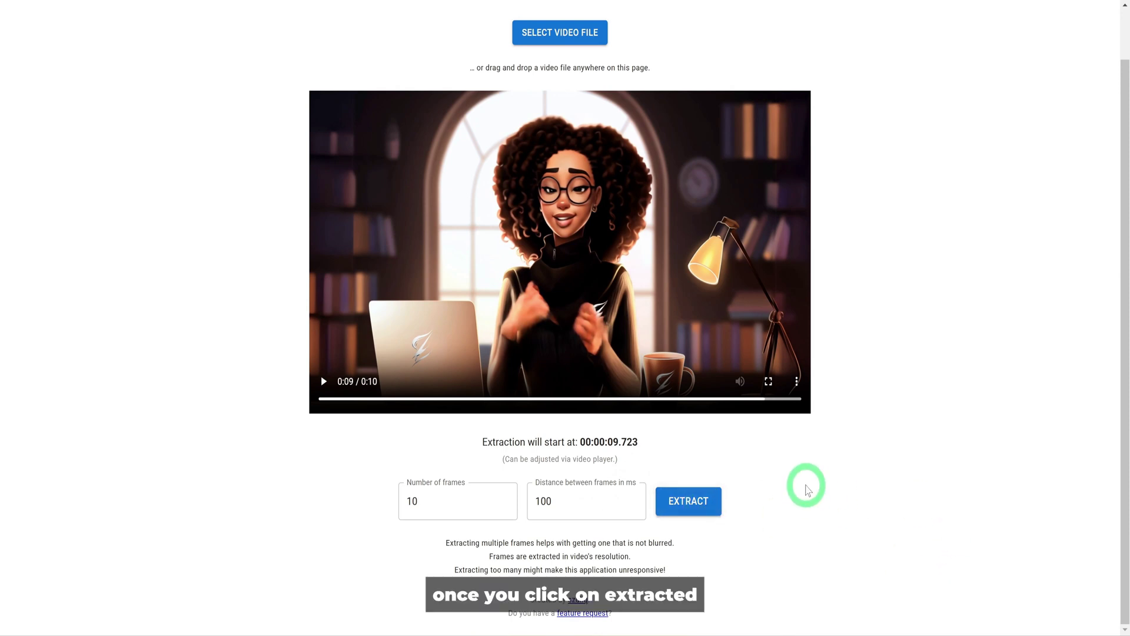
Step: Go through the extracted frames to the last one, frame #7, and download it
scroll(789, 487, "down", 8)
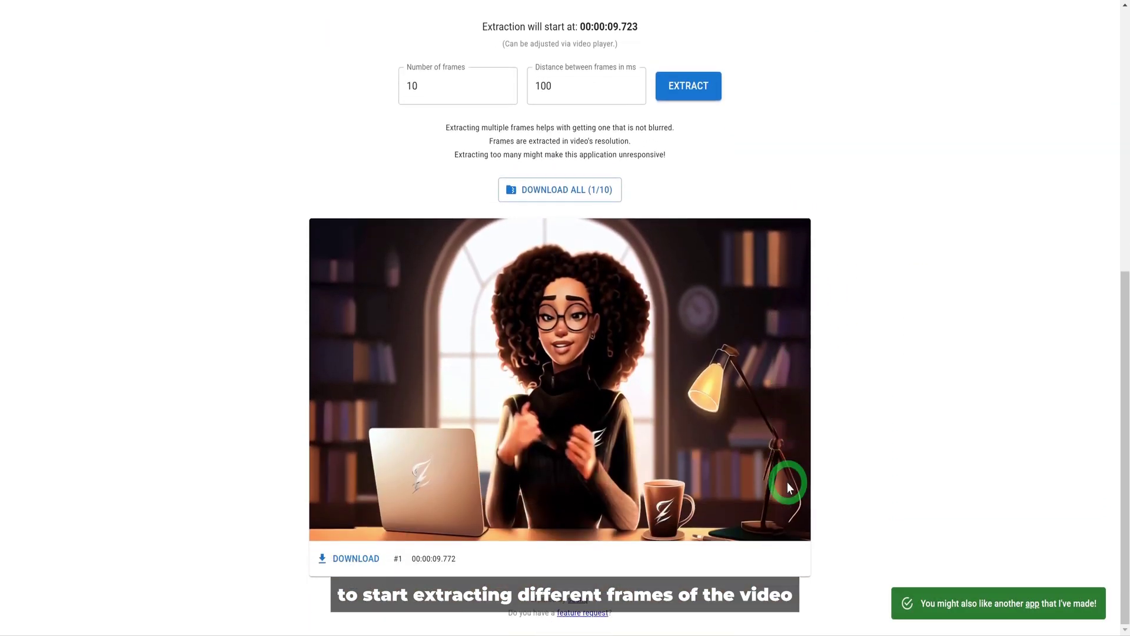
scroll(789, 486, "down", 4)
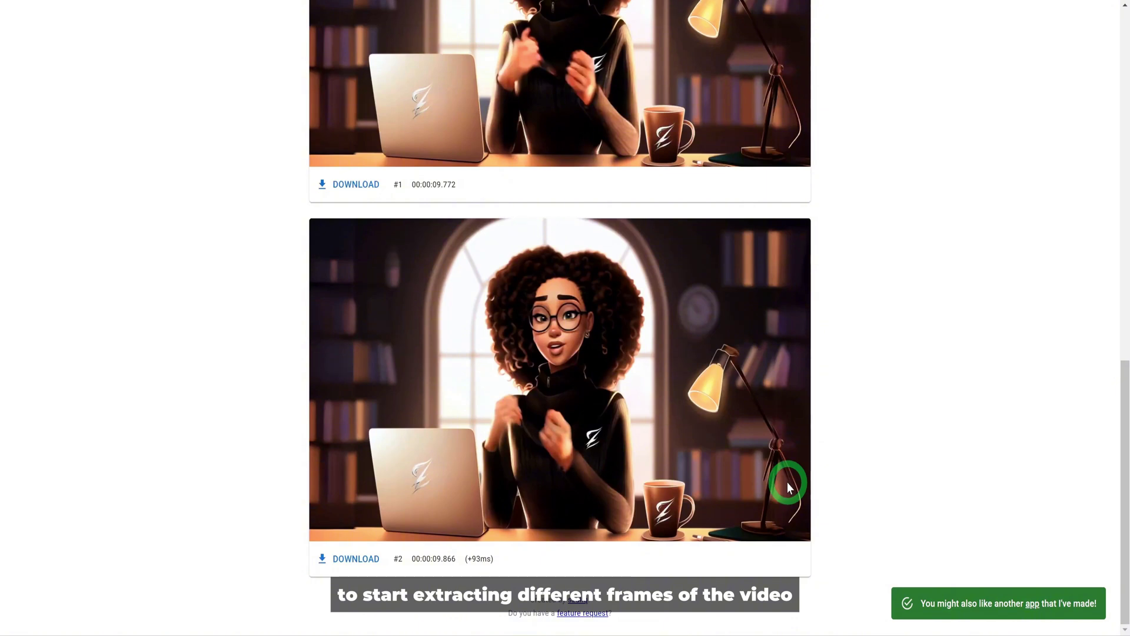
scroll(786, 482, "down", 6)
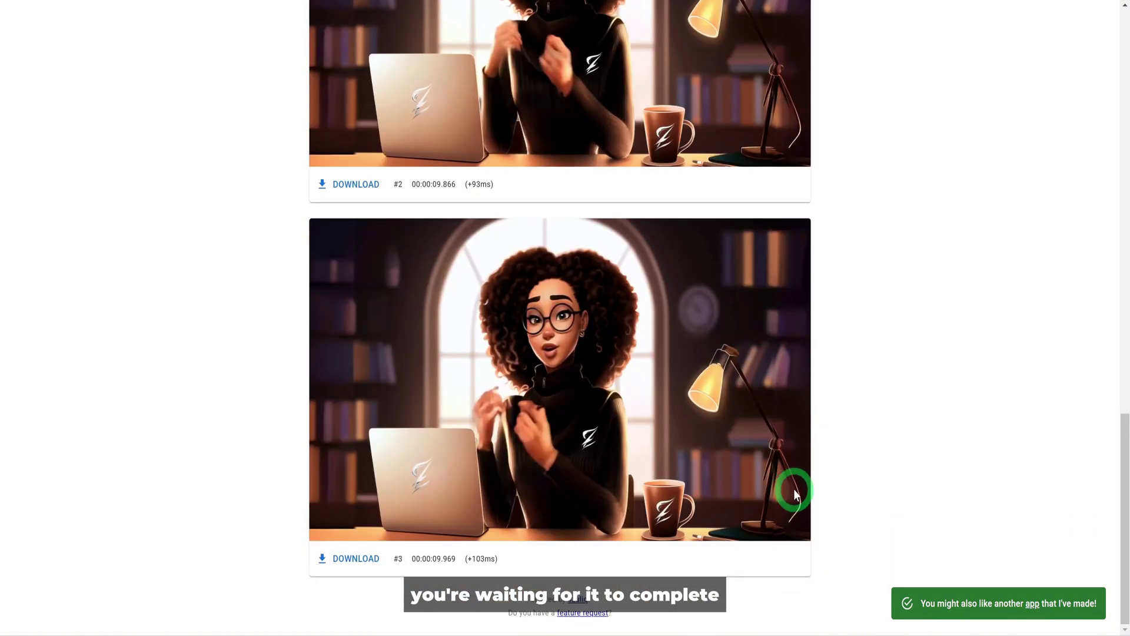
scroll(793, 488, "down", 6)
scroll(793, 489, "down", 6)
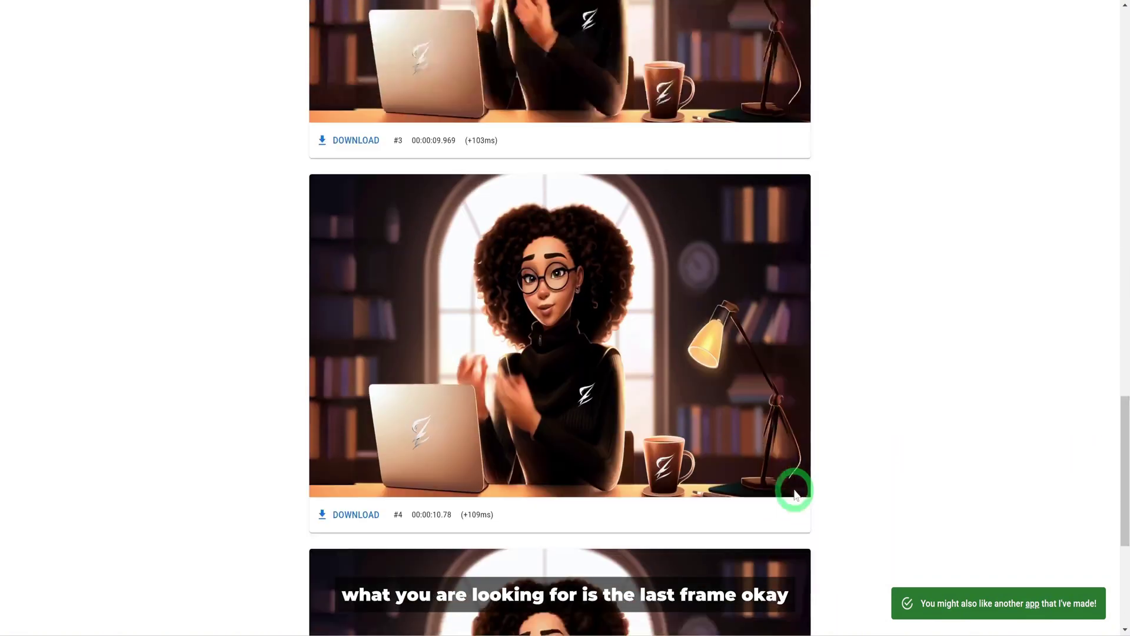
scroll(793, 489, "down", 6)
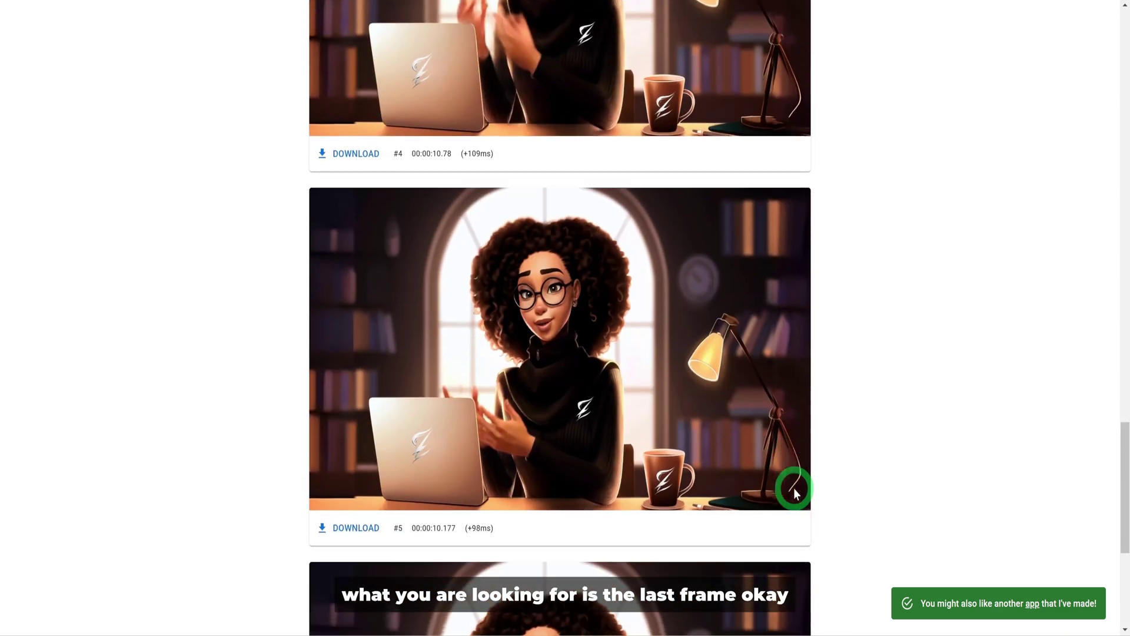
scroll(793, 485, "down", 6)
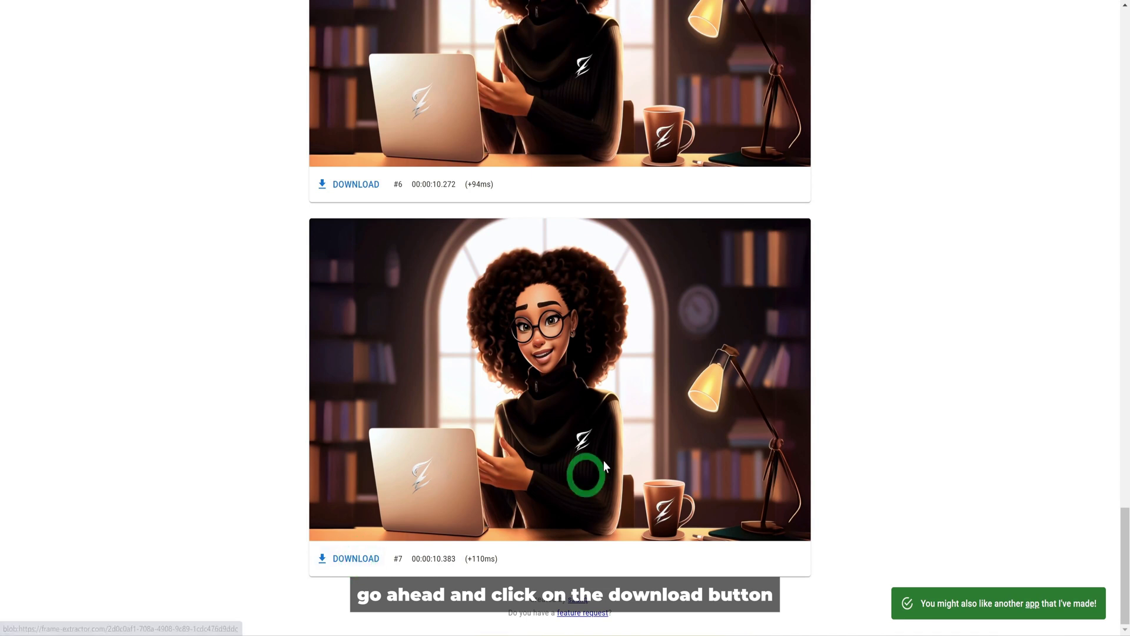
left_click(356, 559)
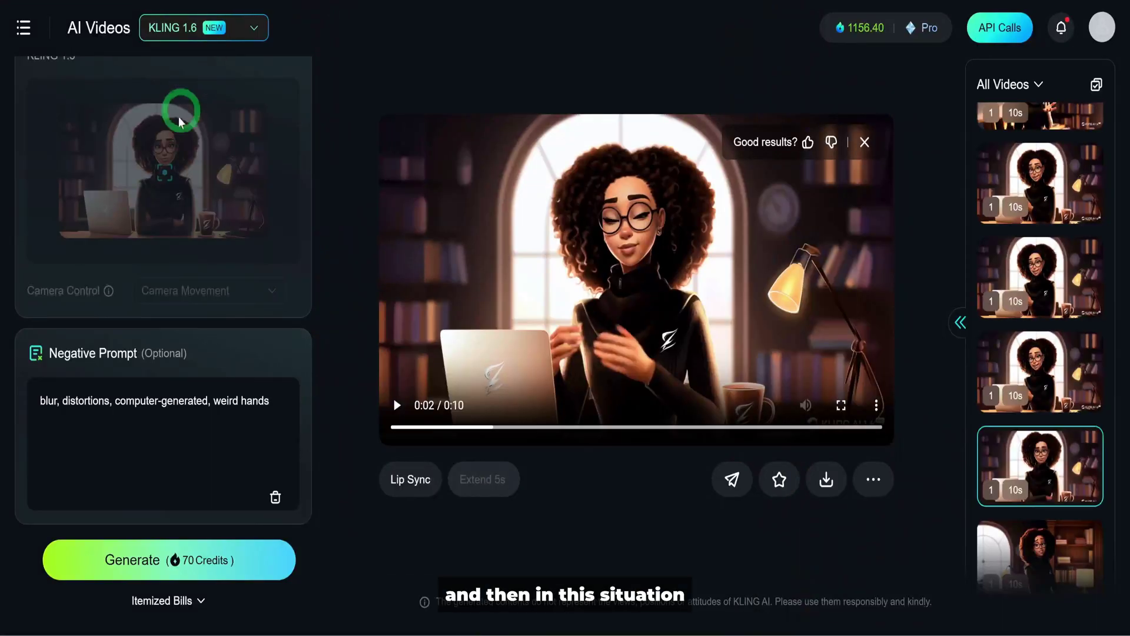
Step: Back in Kling AI, remove the current start image and upload the newly extracted last-frame PNG from Downloads as the start frame
scroll(202, 195, "up", 10)
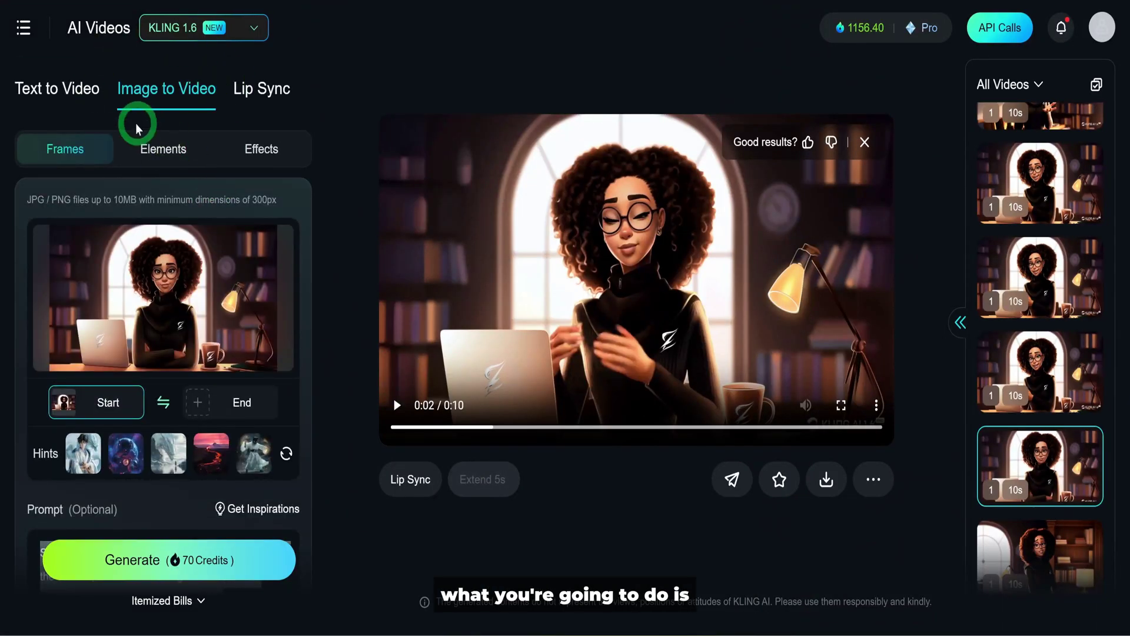
mouse_move(89, 403)
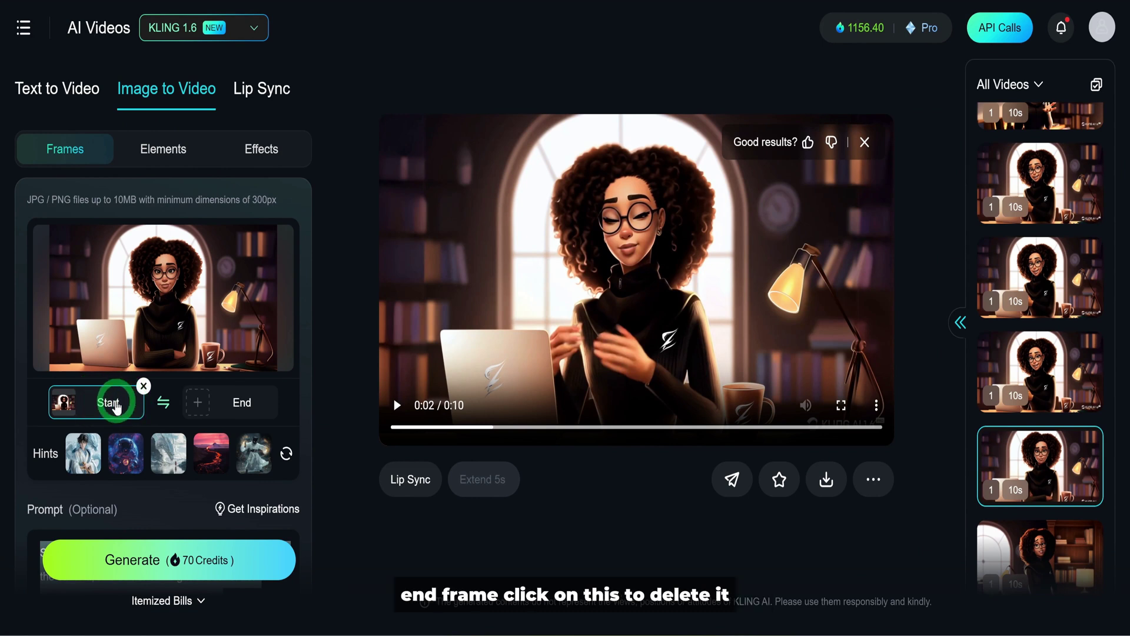
left_click(144, 384)
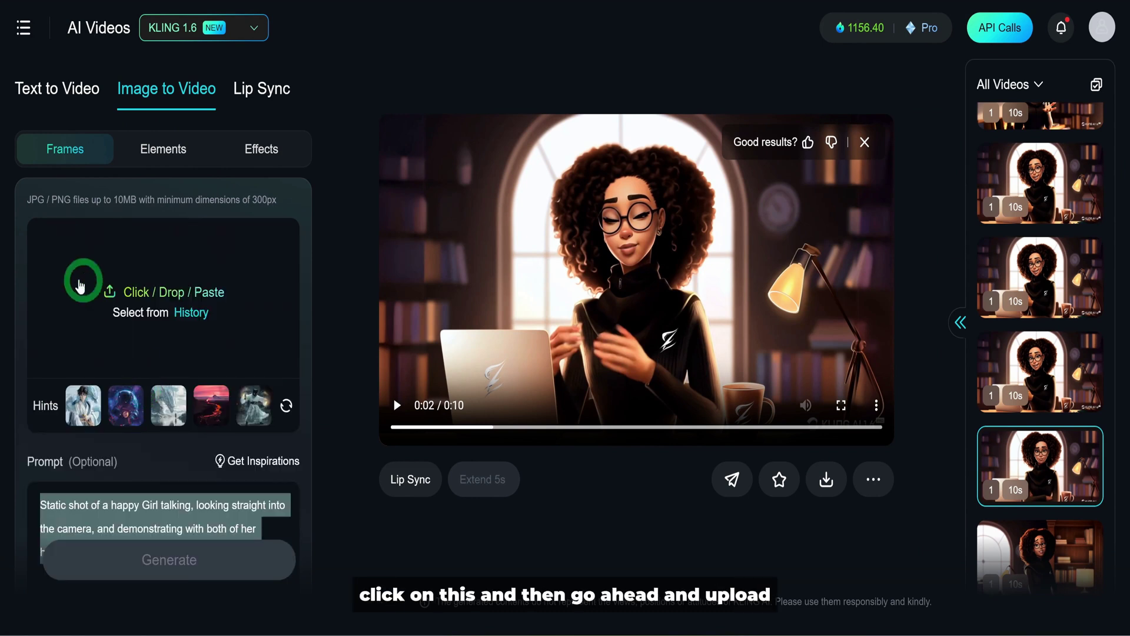
left_click(151, 297)
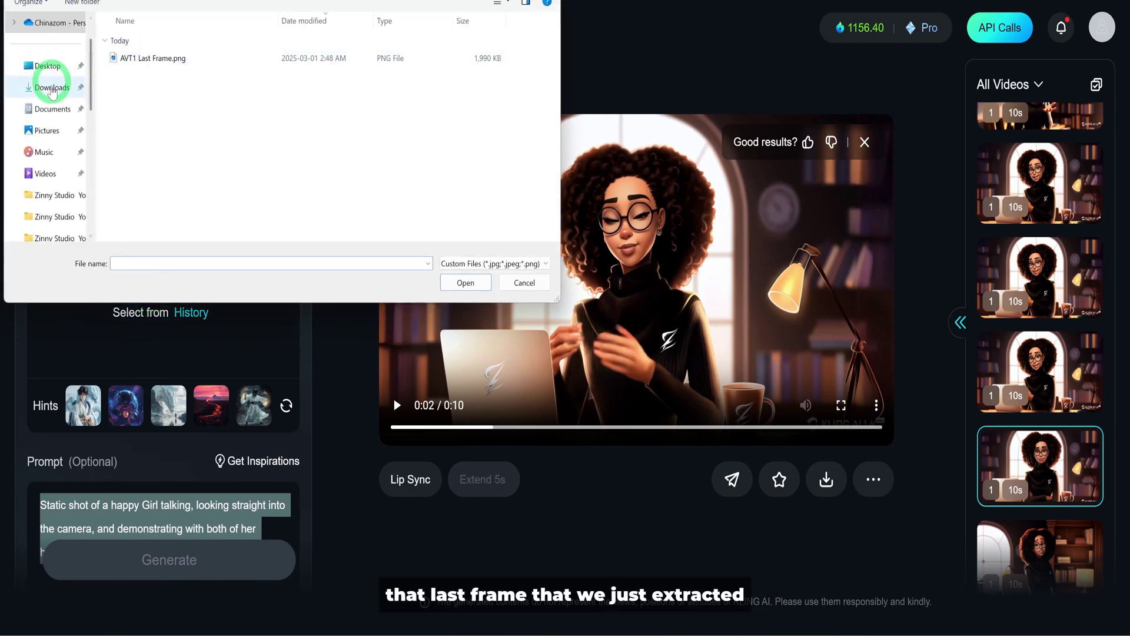
left_click(77, 88)
left_click(125, 54)
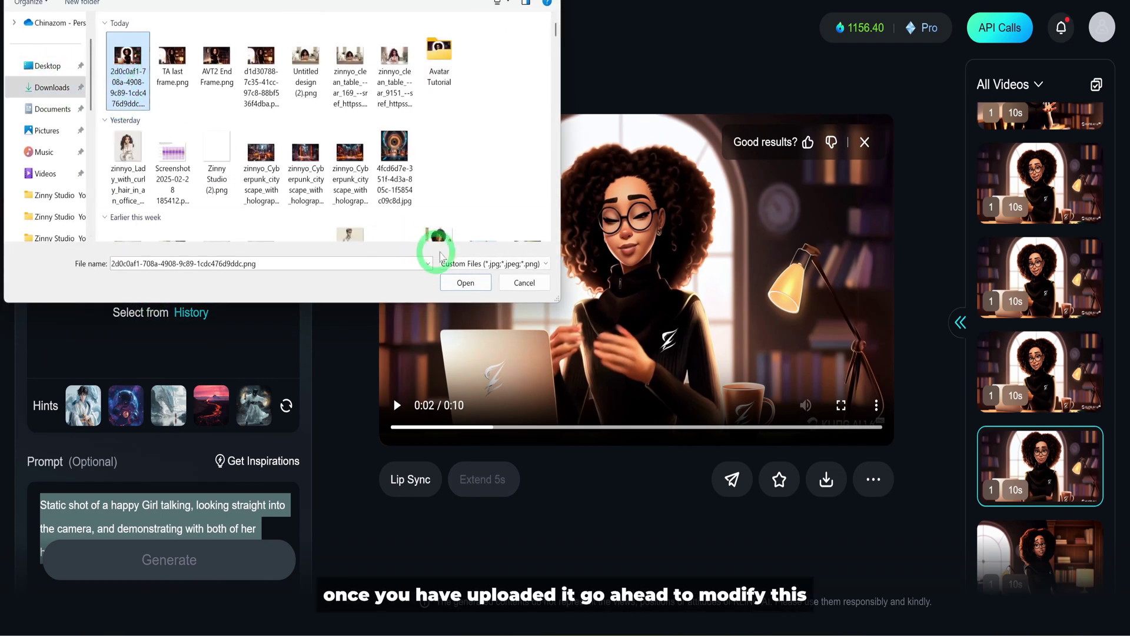
left_click(462, 284)
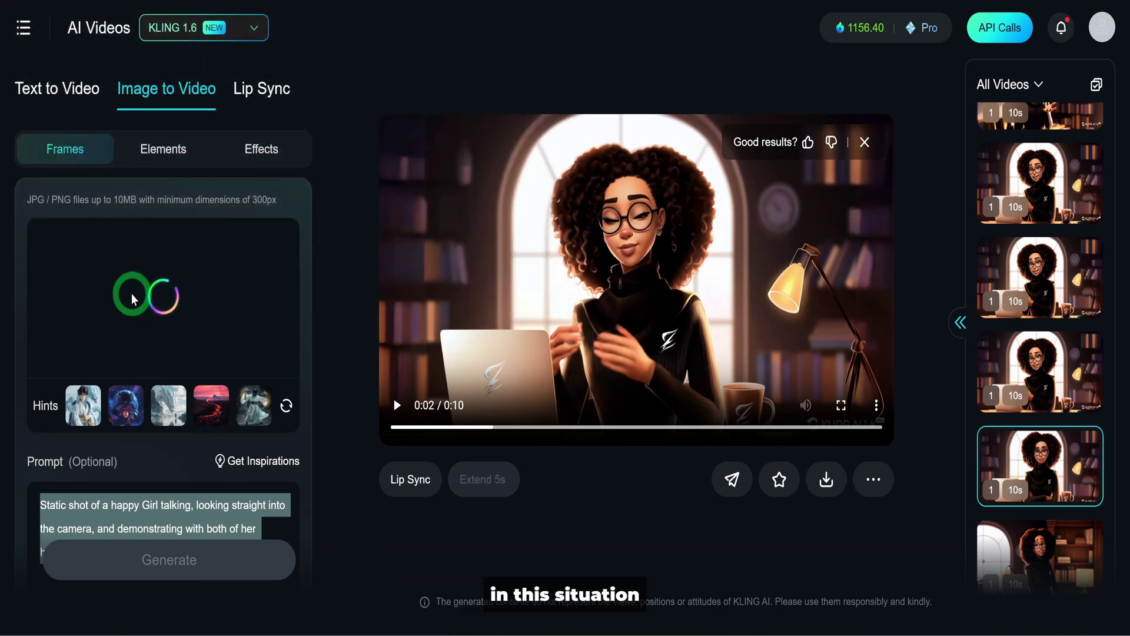
Step: Select the walking clip and set the prompt to its "tracking shot of an animation lady, getting up from her sit and walking while talking" text
scroll(256, 417, "down", 1)
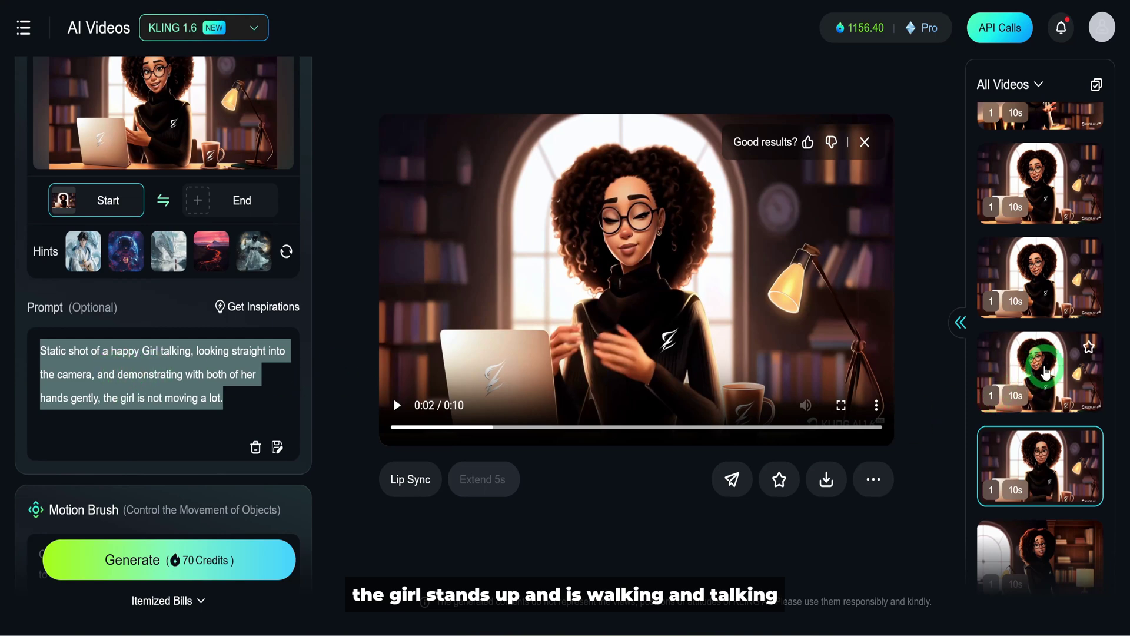
left_click(1045, 371)
right_click(99, 383)
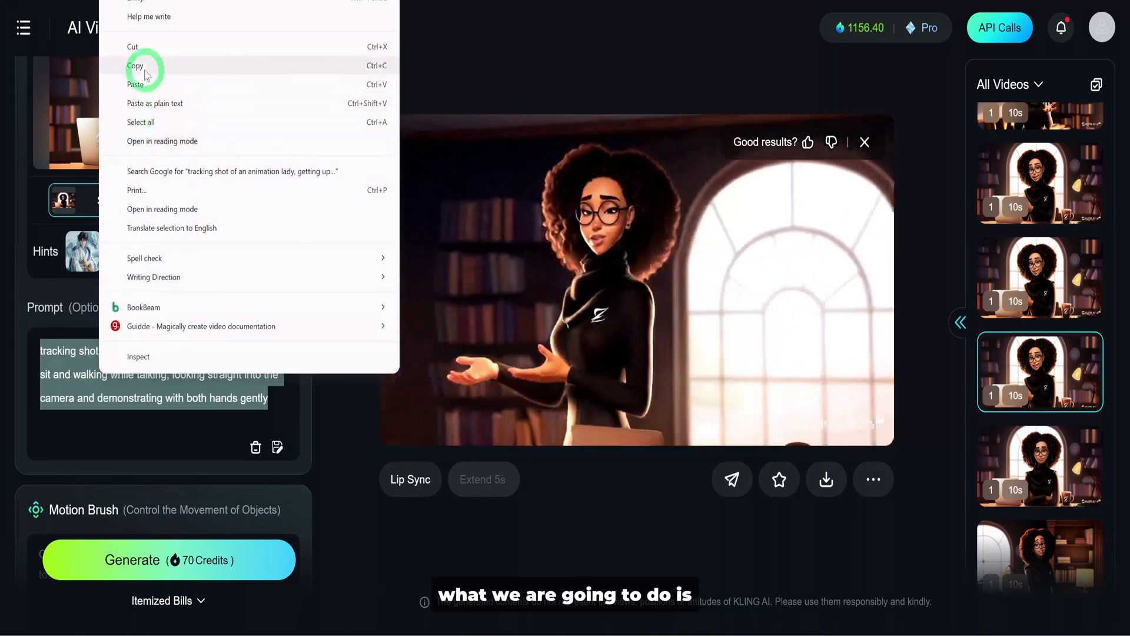
left_click(152, 79)
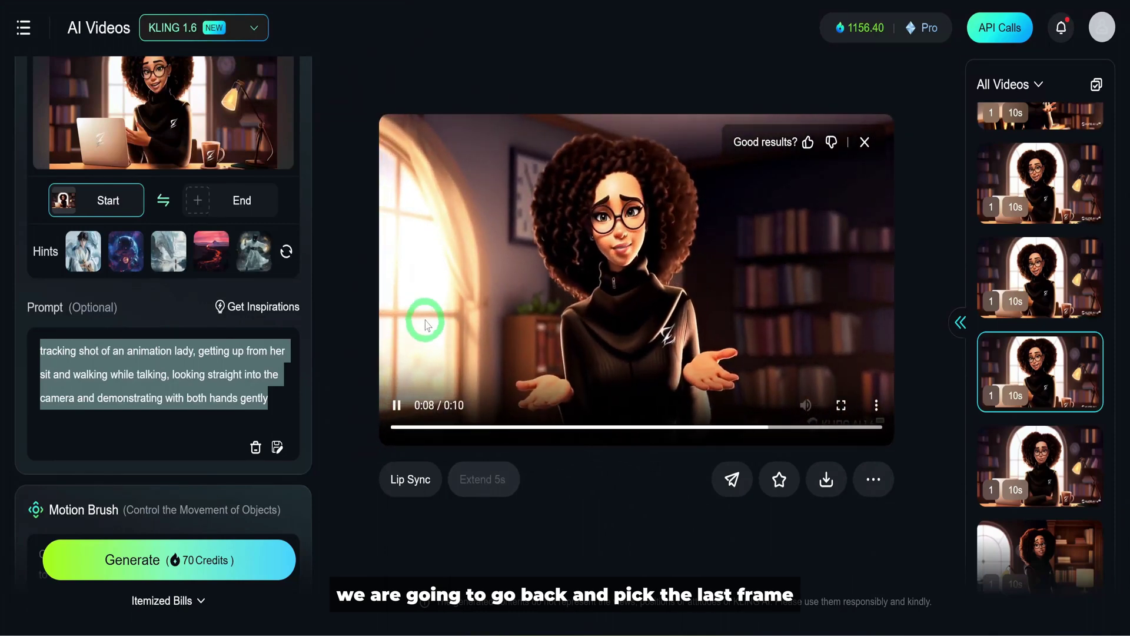
Step: Remove the current start image and upload the newest last-frame PNG from Downloads as the start frame
left_click(143, 185)
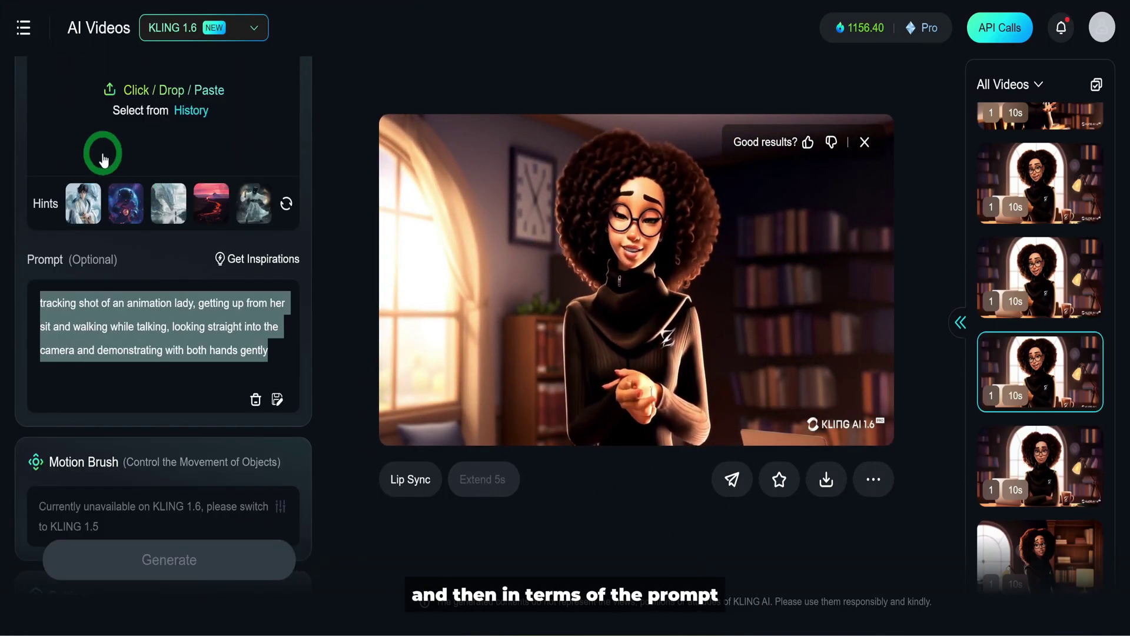
left_click(109, 90)
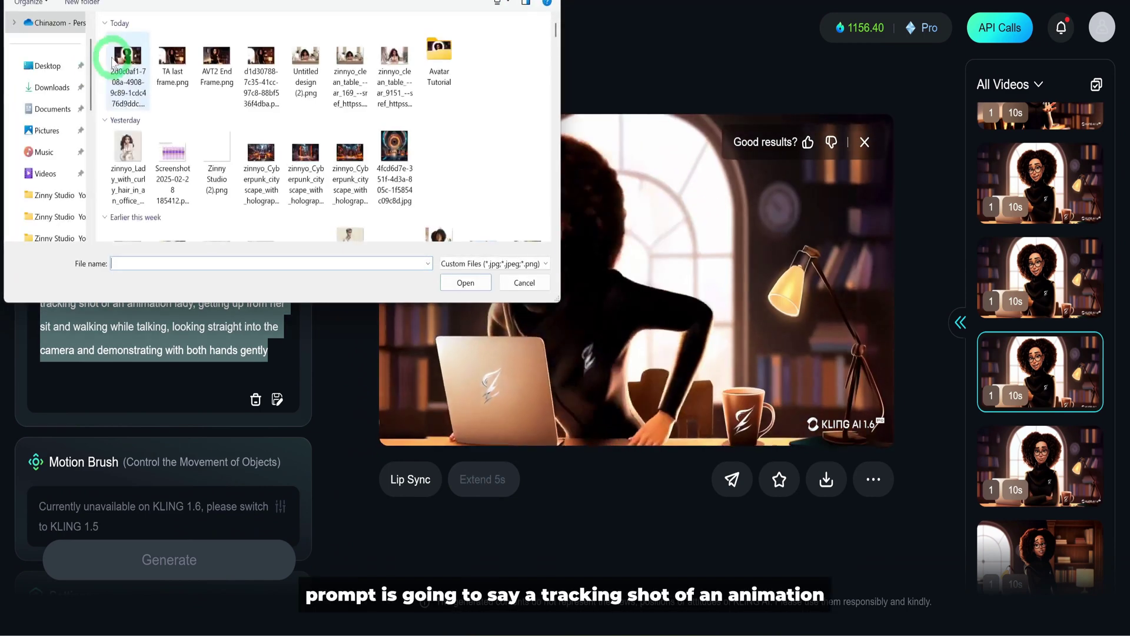
left_click(113, 59)
left_click(464, 282)
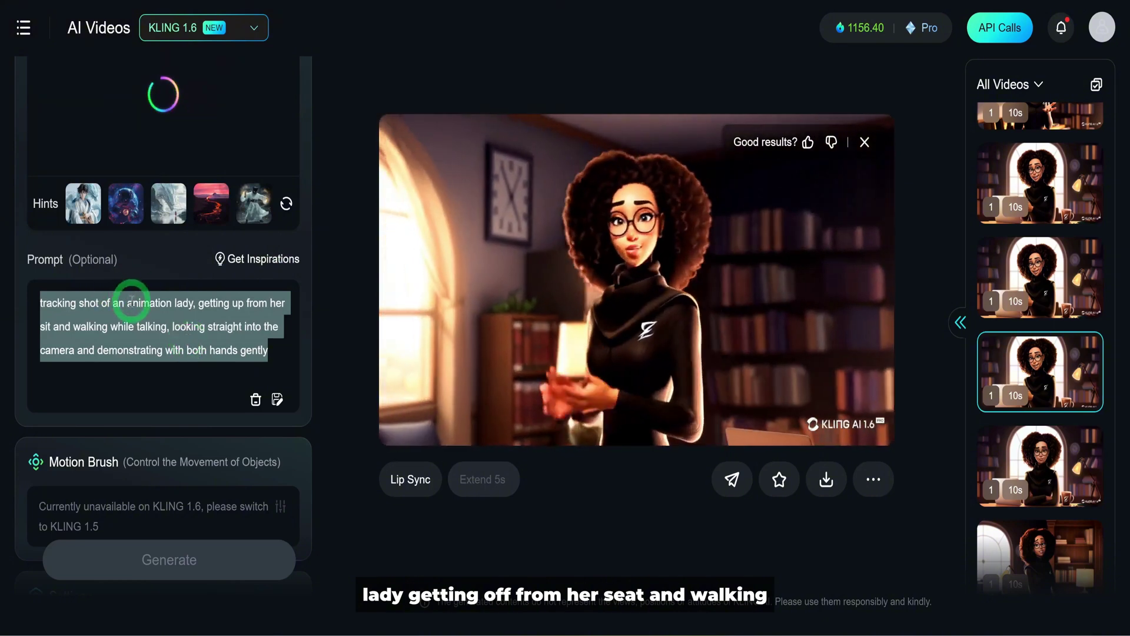
Step: Keep the negative prompt "blur, distortions, computer-generated, weird hands" and generate the walking clip from the new start frame
scroll(171, 421, "down", 3)
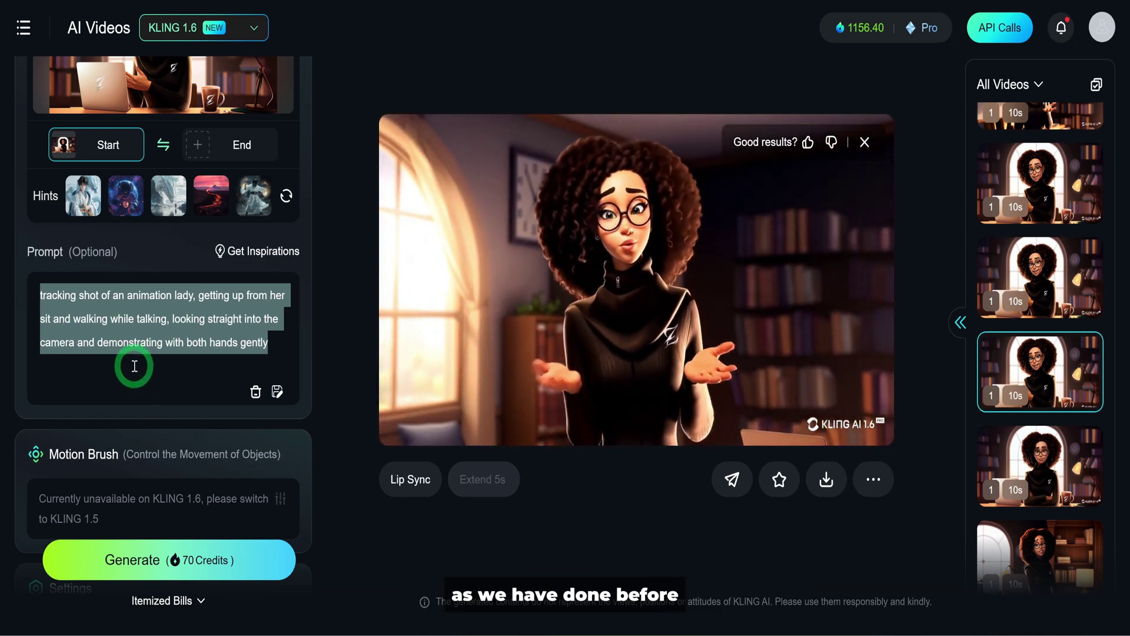
scroll(135, 366, "down", 3)
scroll(139, 347, "down", 12)
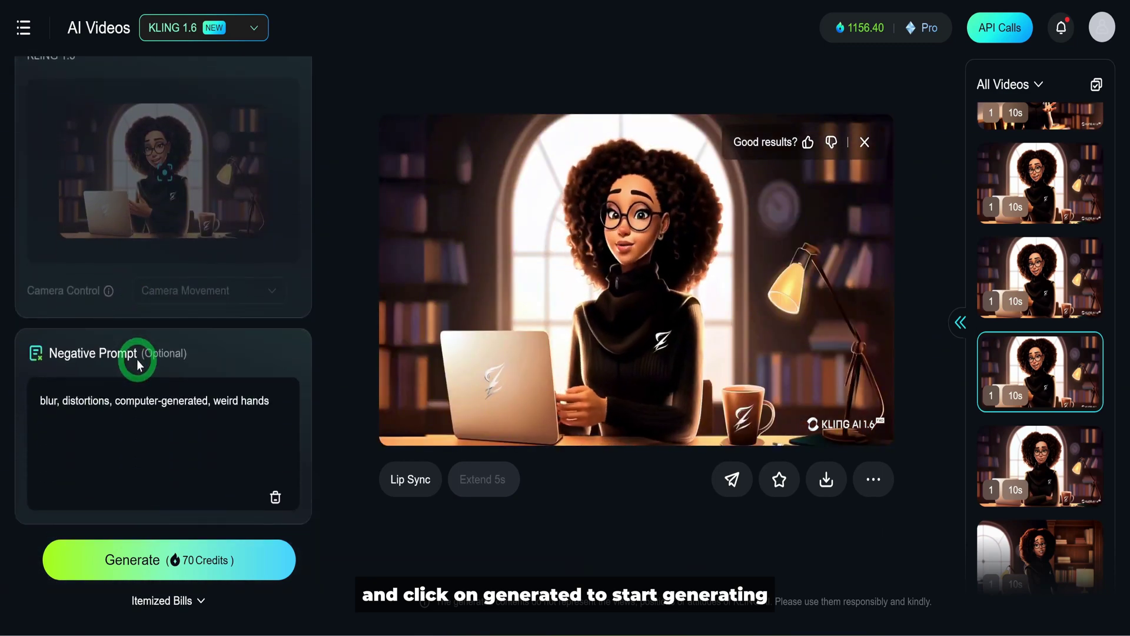
left_click(160, 556)
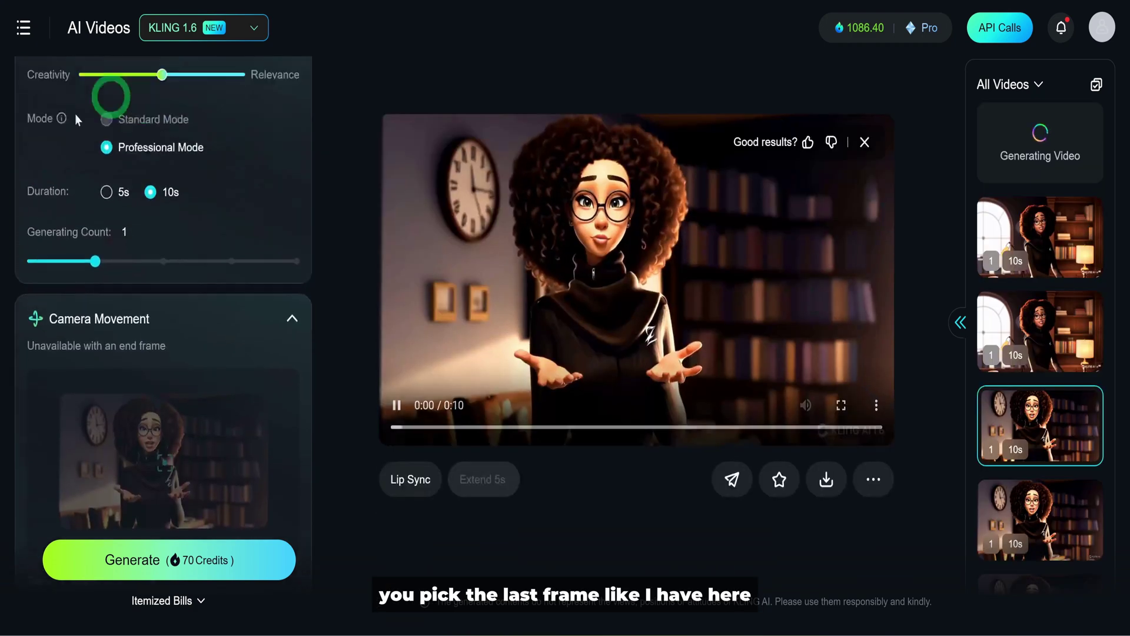
Step: Check the closing clip's start frame, end frame and "walking towards her table and sitting down gradually on her chair" prompt, and generate it
scroll(106, 96, "up", 10)
mouse_move(98, 266)
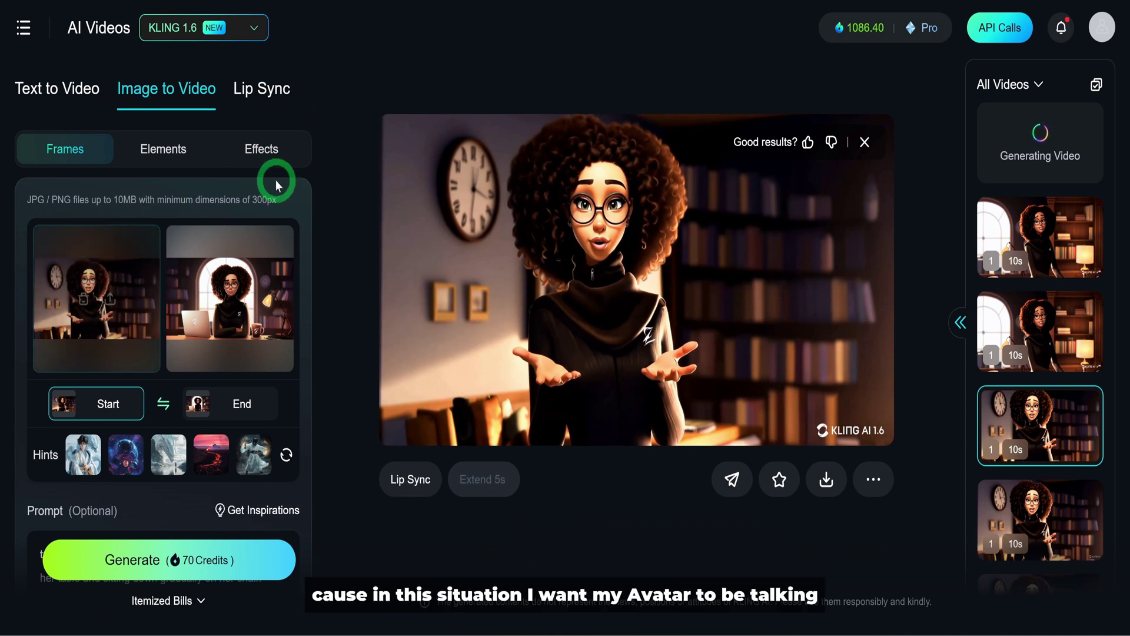
mouse_move(267, 323)
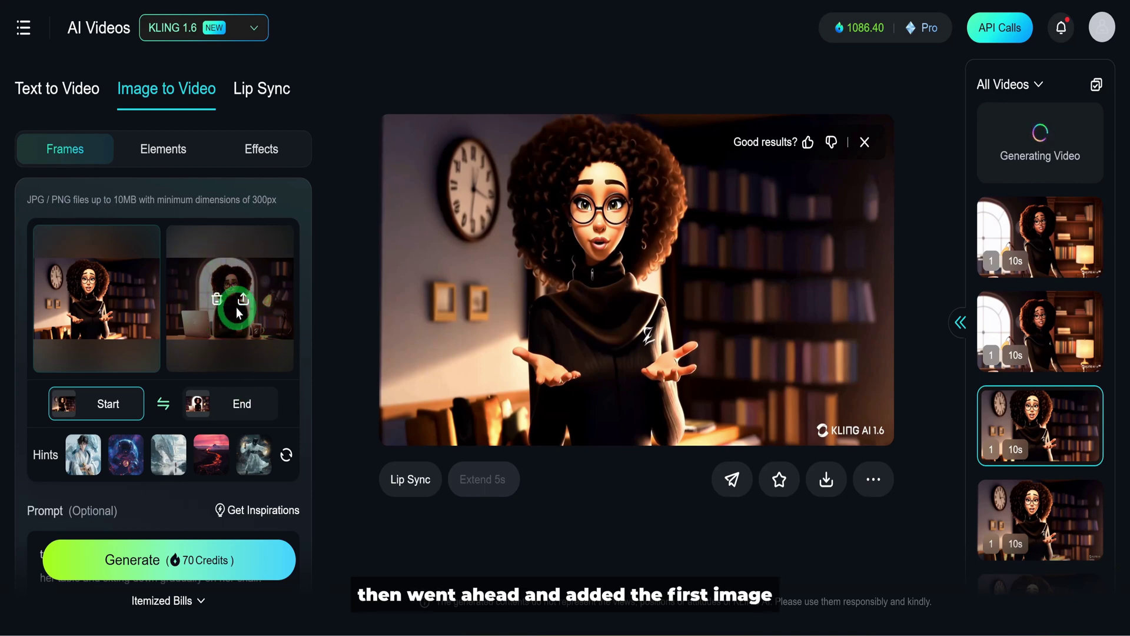
scroll(239, 312, "down", 2)
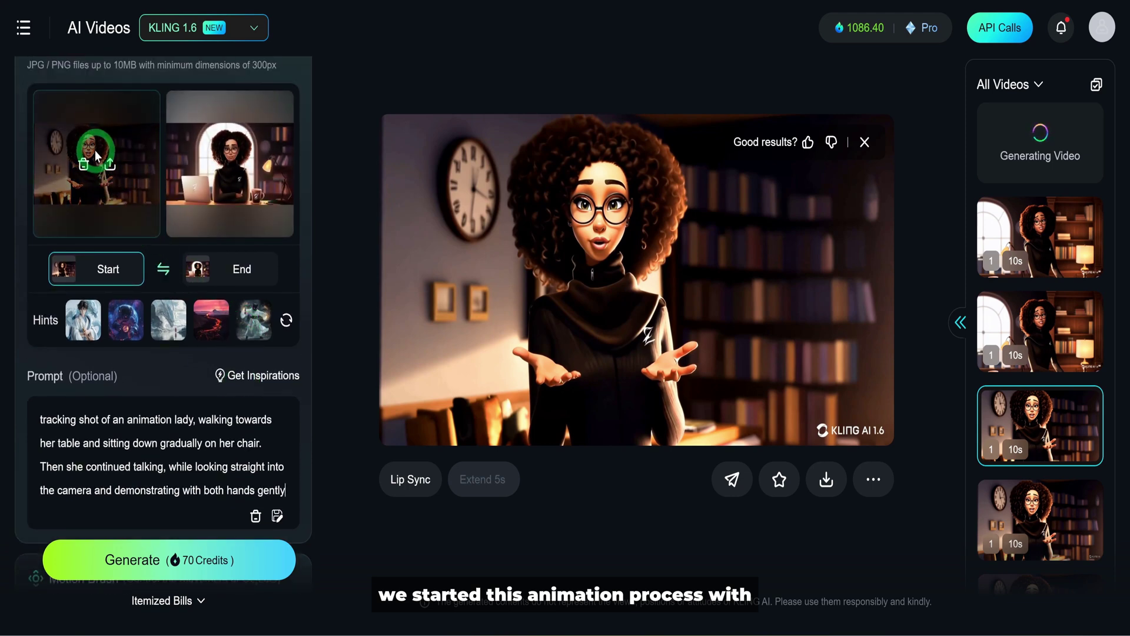
scroll(61, 383, "down", 2)
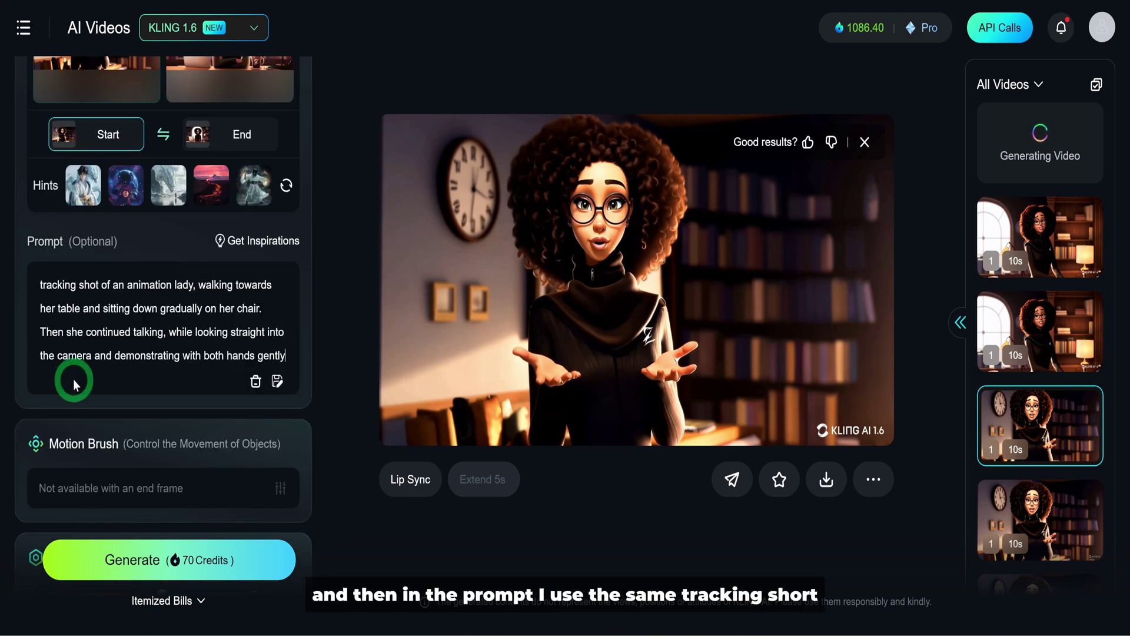
left_click(73, 377)
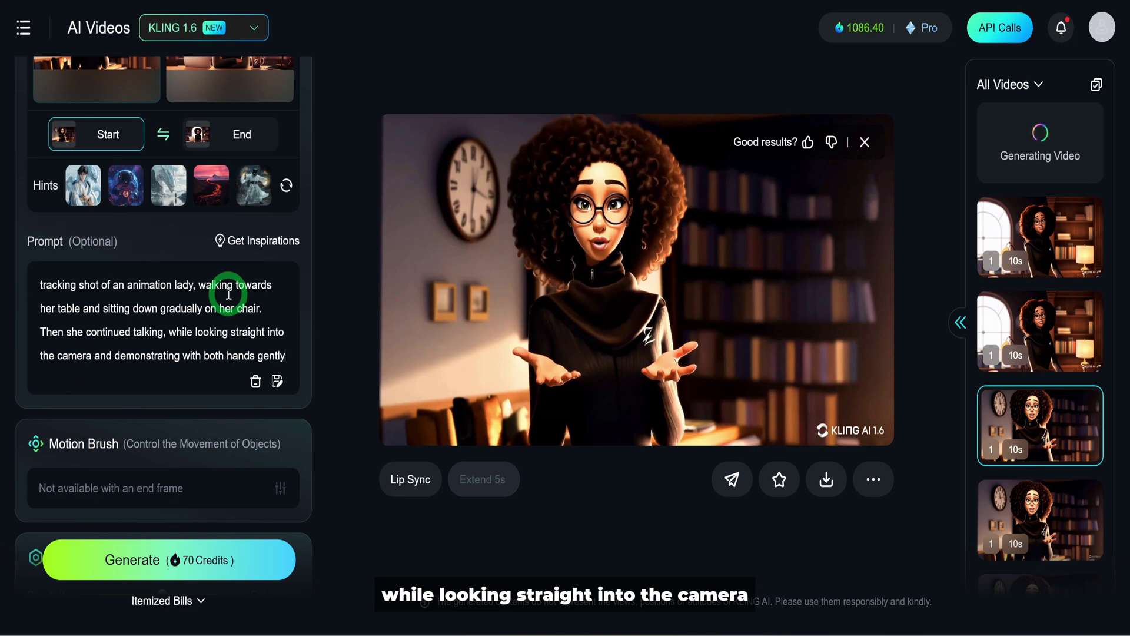
scroll(229, 292, "down", 6)
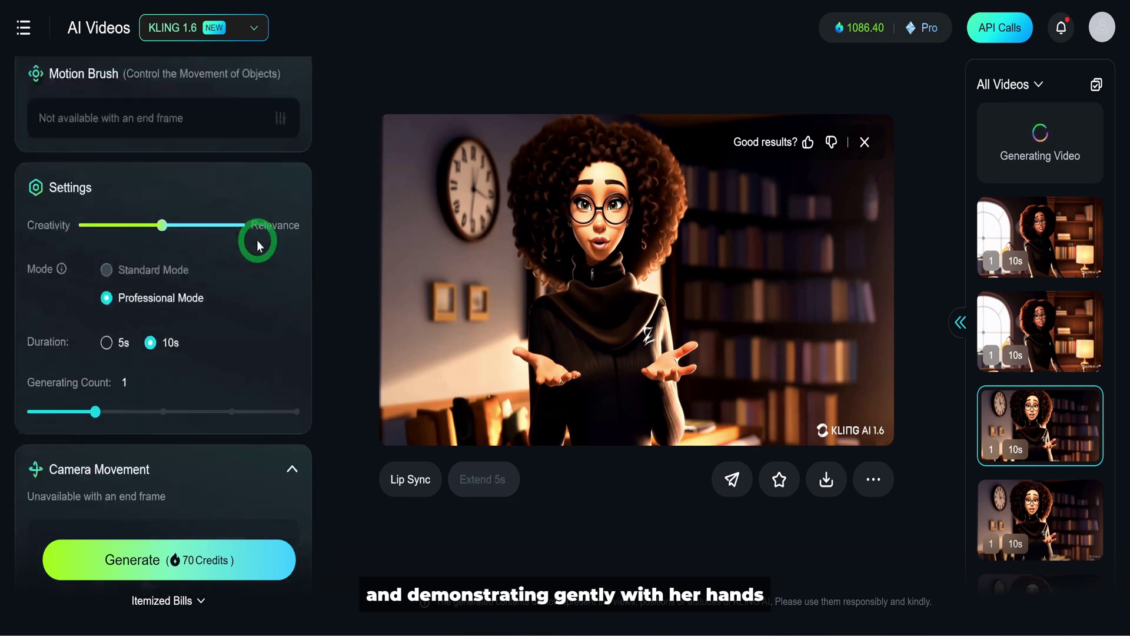
scroll(256, 244, "down", 7)
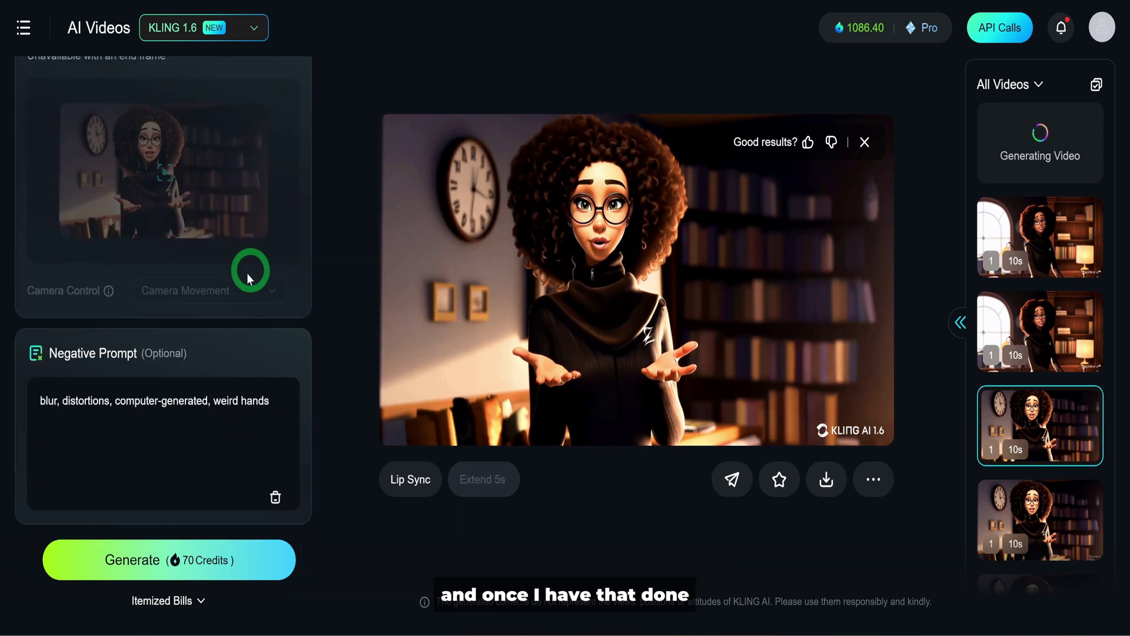
left_click(192, 569)
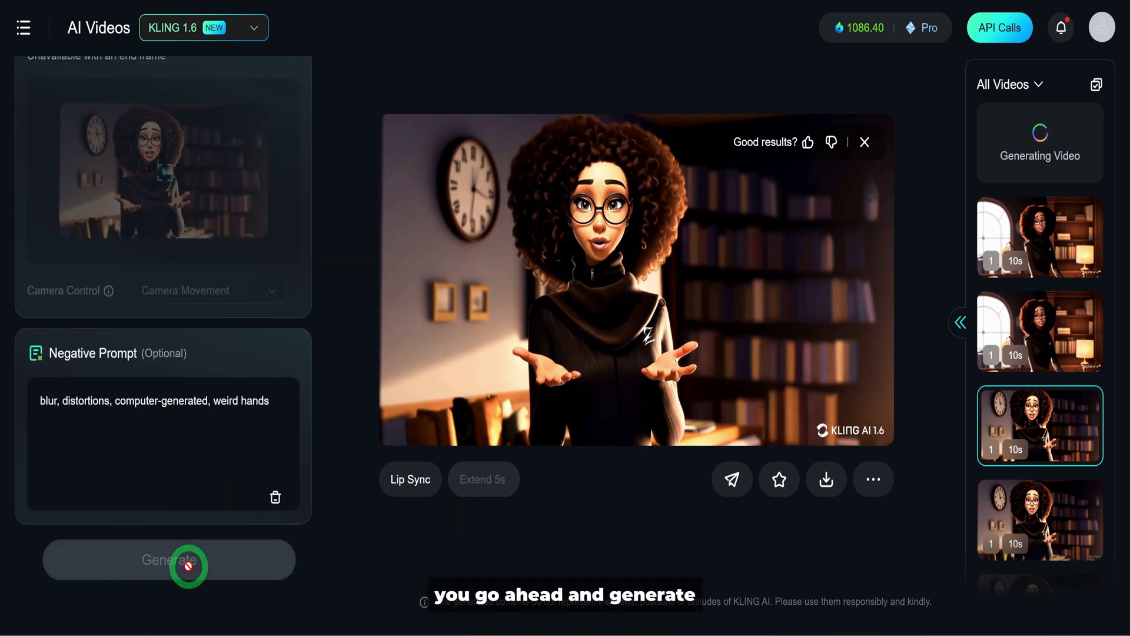
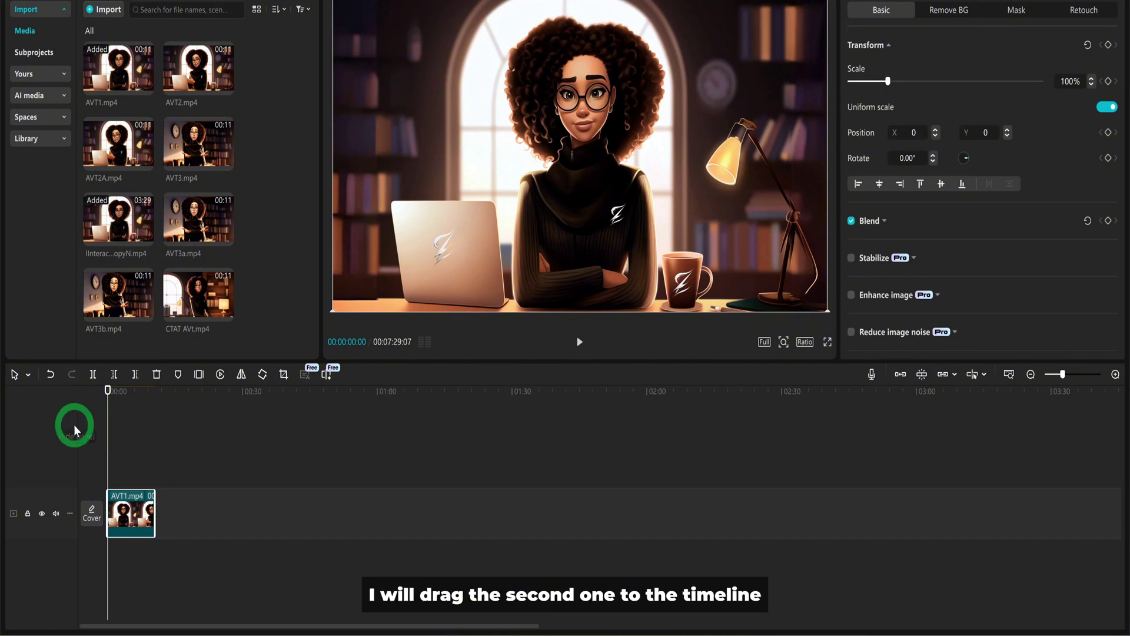
Step: In CapCut, place AVT2A.mp4 on the timeline directly after AVT1.mp4 without a gap and play across the join
left_click_drag(112, 144, 154, 521)
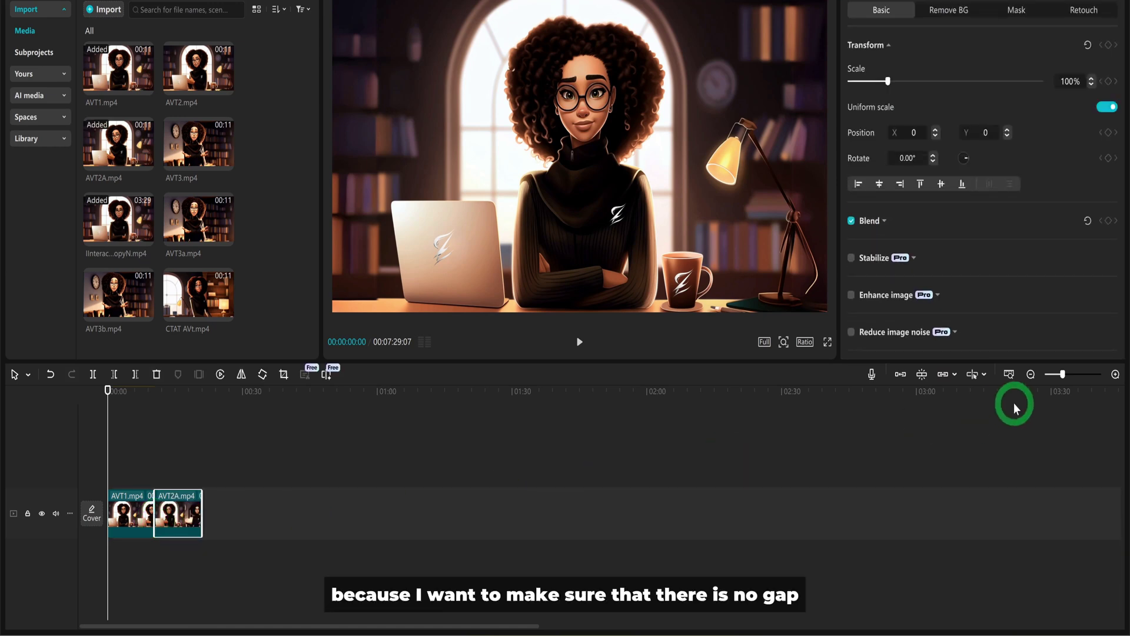
left_click_drag(1065, 376, 1072, 378)
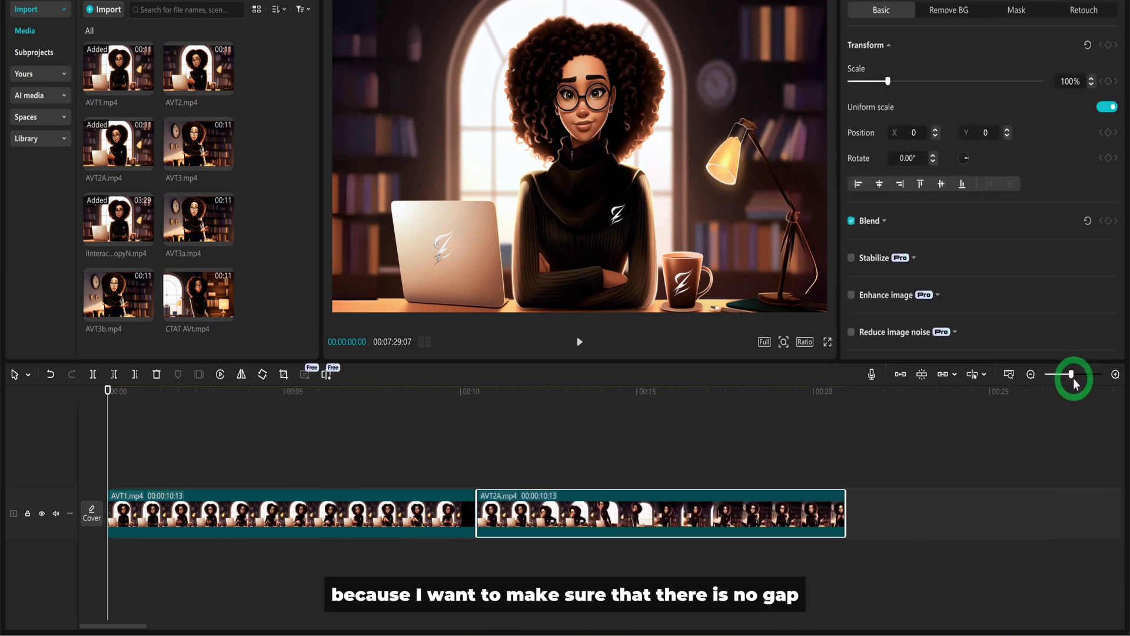
left_click(624, 445)
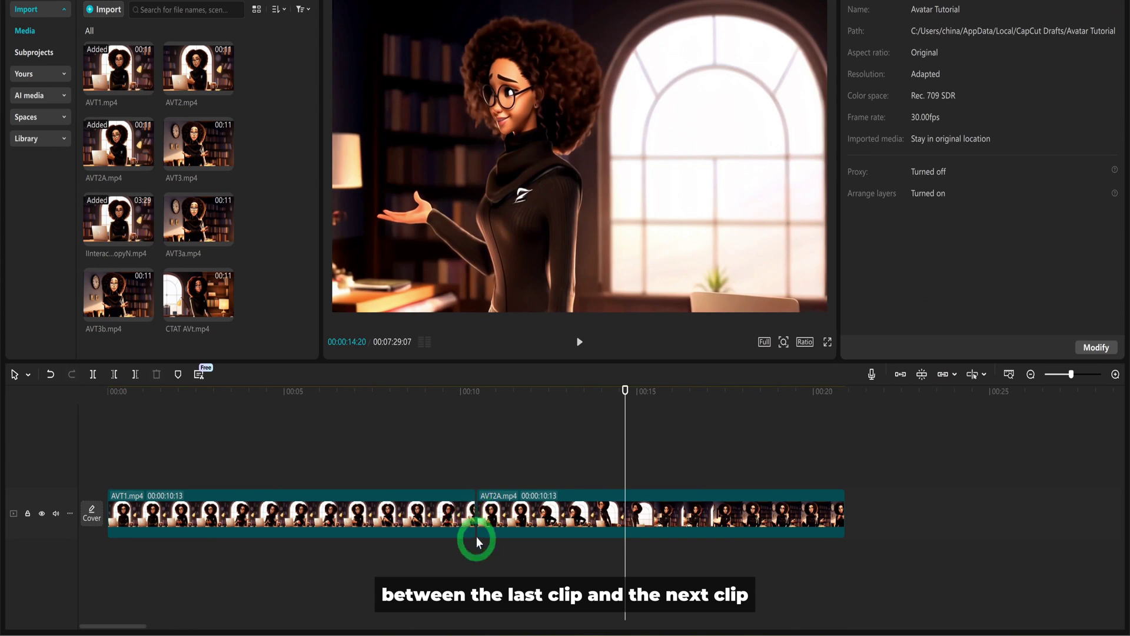
mouse_move(488, 514)
left_mouse_down()
mouse_move(494, 449)
mouse_move(494, 532)
left_mouse_up()
left_click_drag(513, 393, 369, 396)
left_click(580, 342)
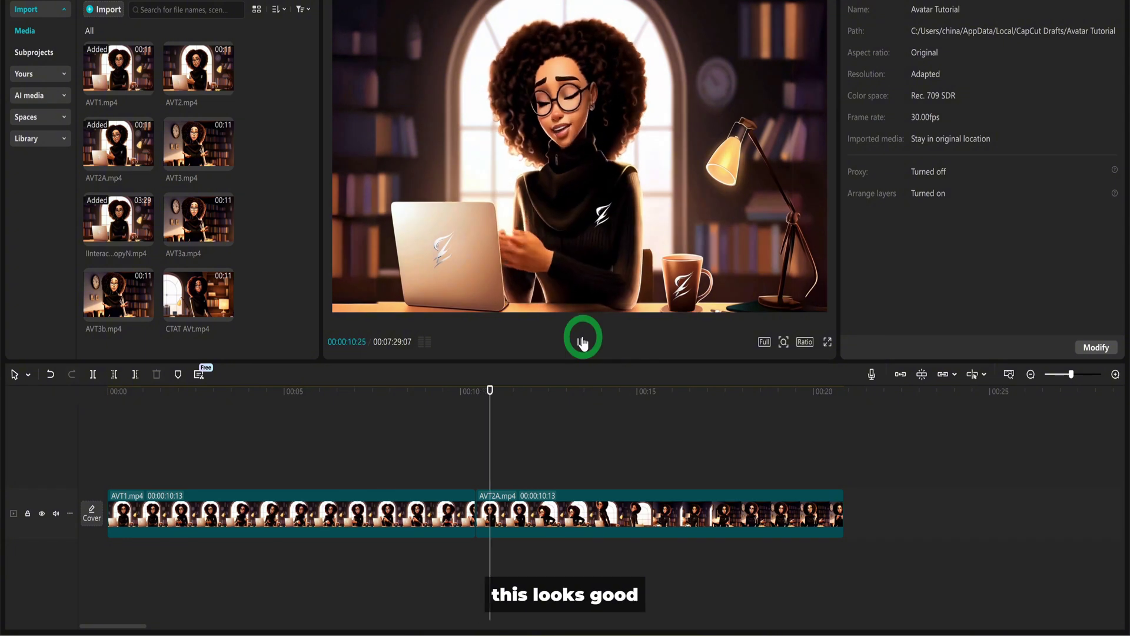
left_click(581, 343)
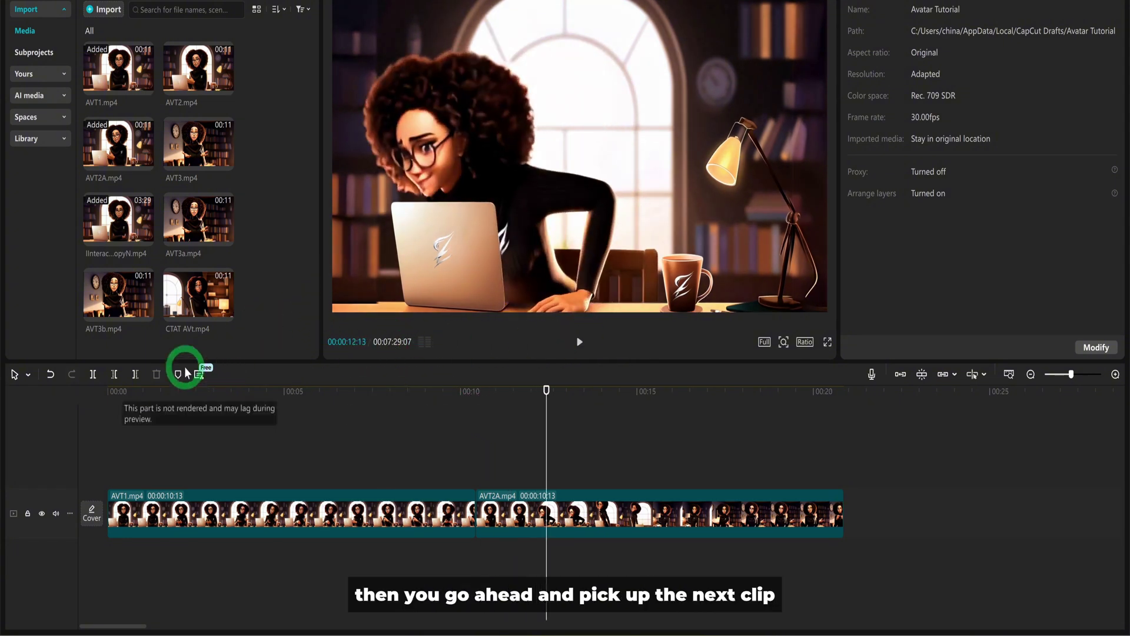
Step: Add AVT3b.mp4 to the timeline directly after AVT2A.mp4 and play the whole sequence from the beginning
left_click_drag(118, 316, 845, 528)
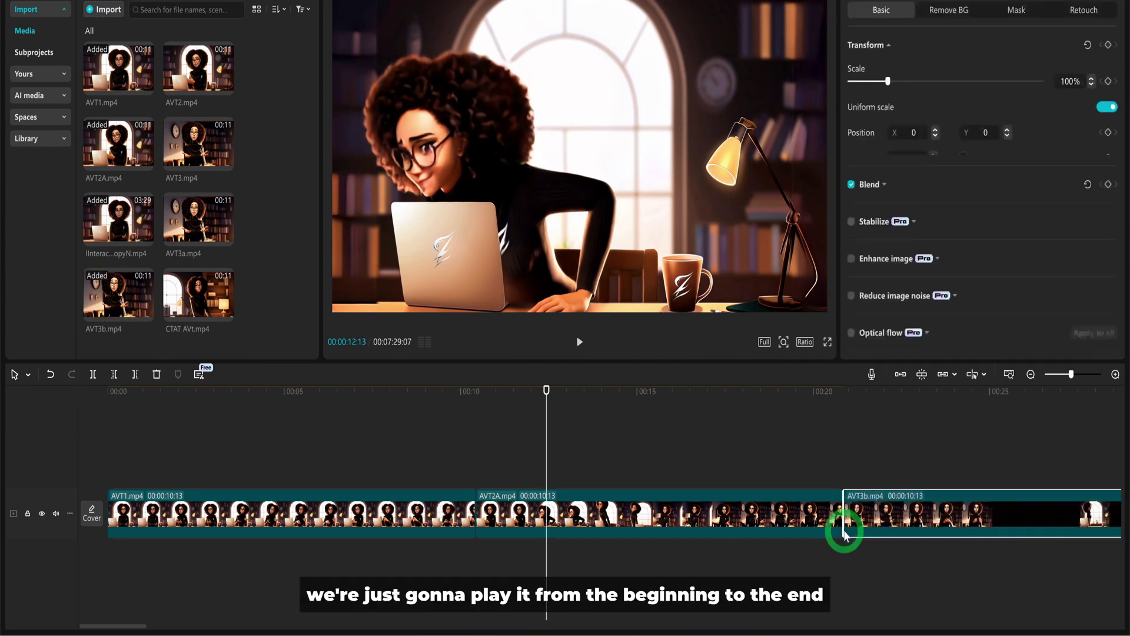
key("ctrl+minus")
left_click(495, 392)
left_click_drag(494, 391, 38, 424)
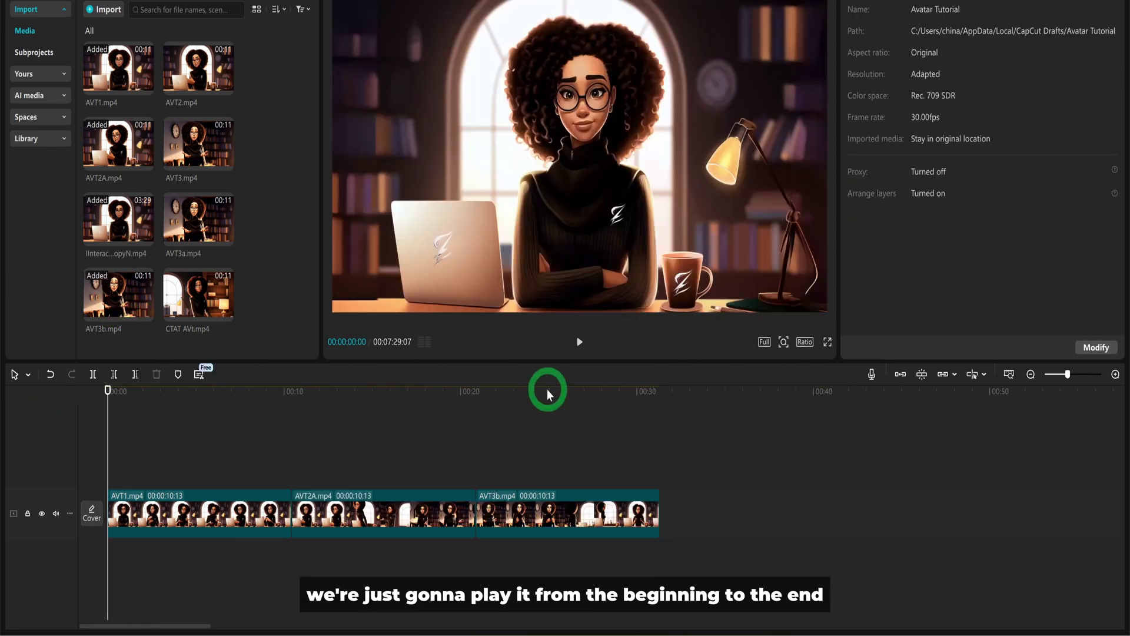
left_click(577, 347)
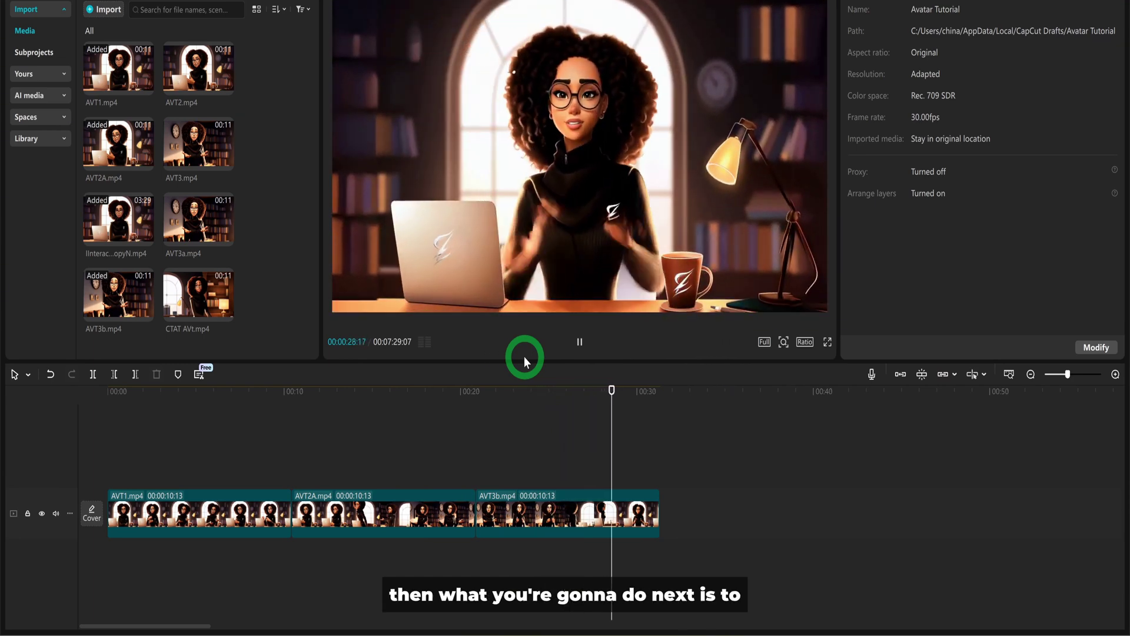
left_click(580, 342)
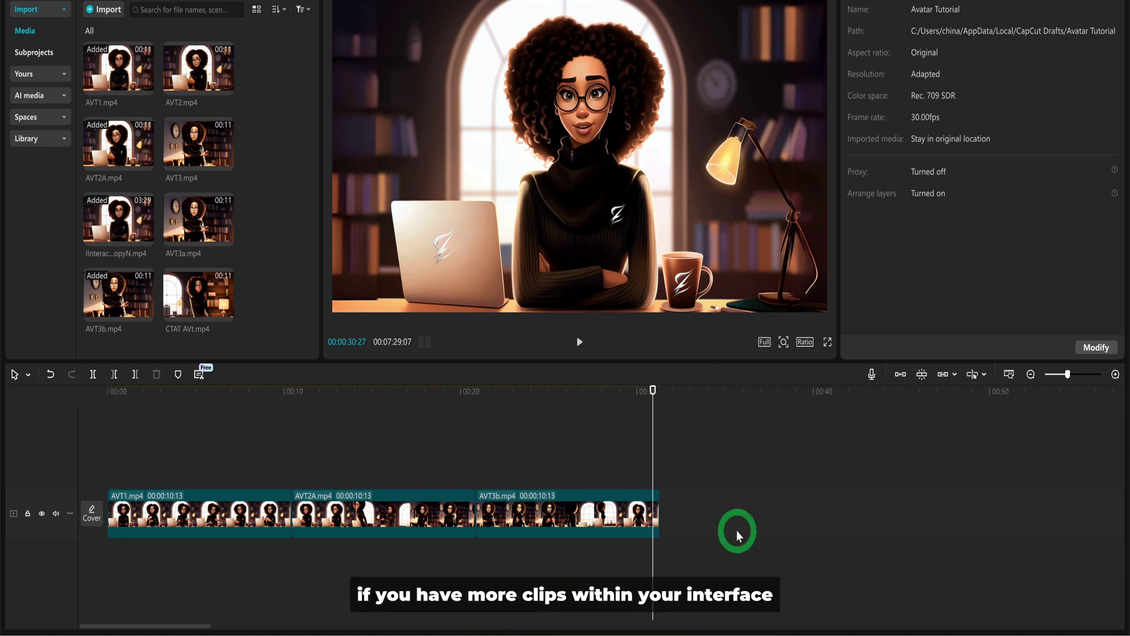
Step: Select all three avatar clips on the timeline and set the range by the selected clips
left_click_drag(736, 518, 102, 512)
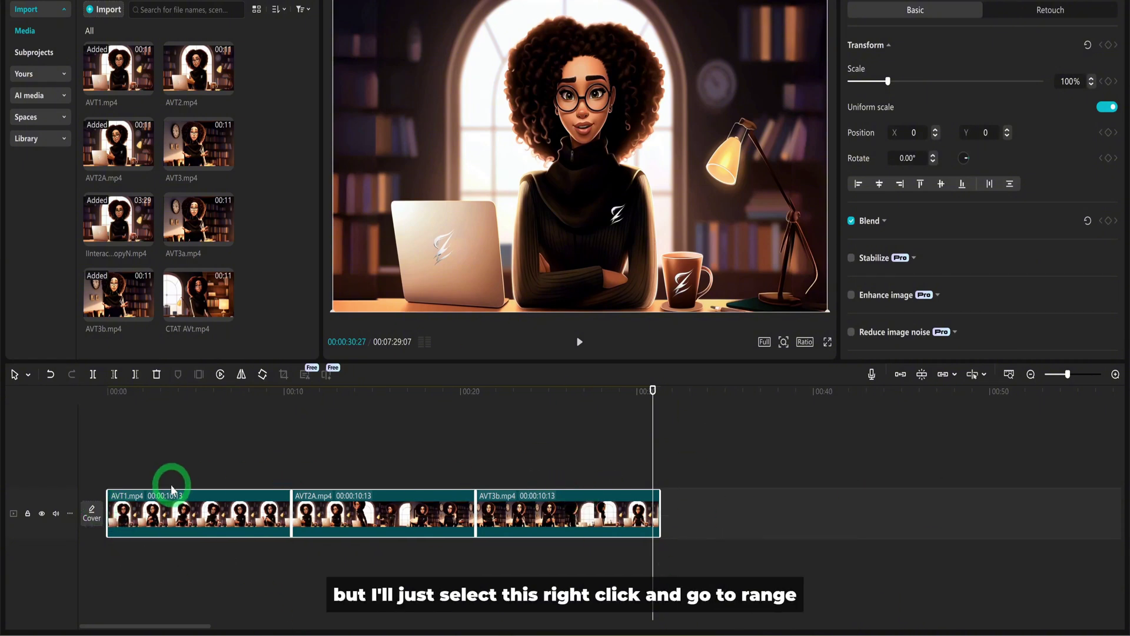
right_click(598, 512)
mouse_move(679, 609)
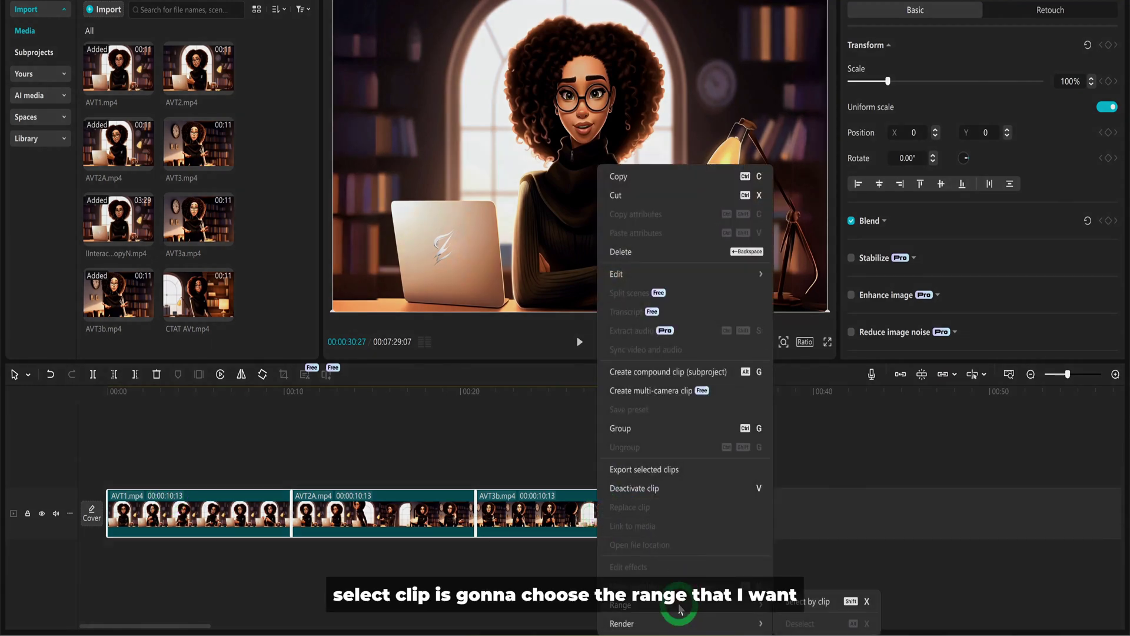
left_click(827, 601)
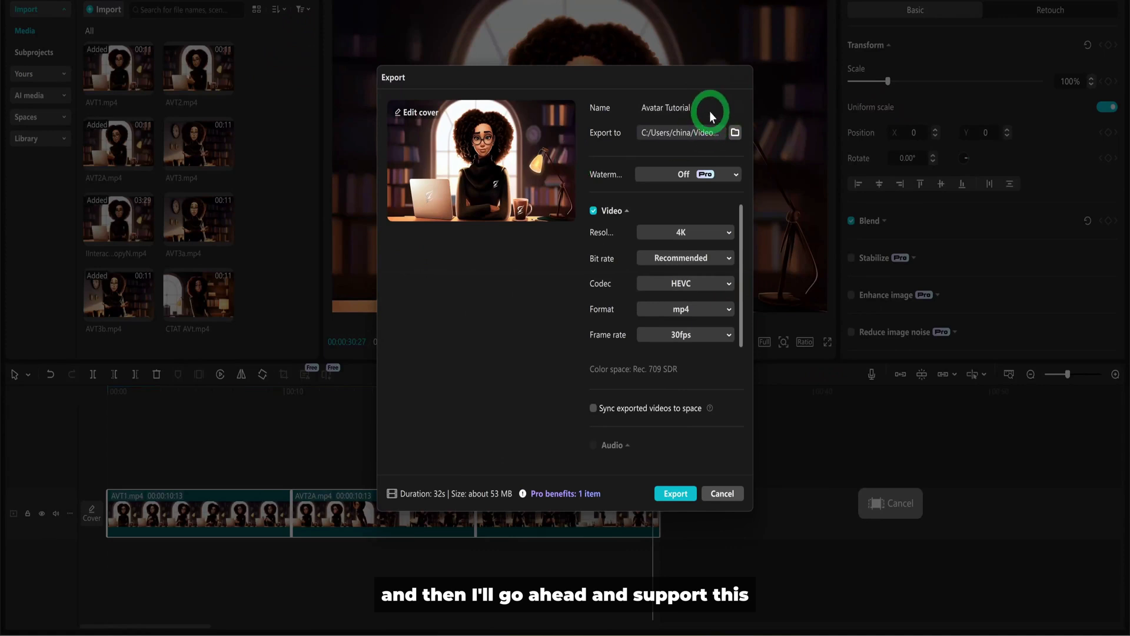
Step: Rename the export as AvatarAA, export the video and dismiss the sharing dialog
left_click(708, 111)
key("BackSpace")
key("BackSpace")
key("BackSpace")
key("BackSpace")
key("BackSpace")
key("BackSpace")
key("BackSpace")
key("BackSpace")
key("BackSpace")
type("AA")
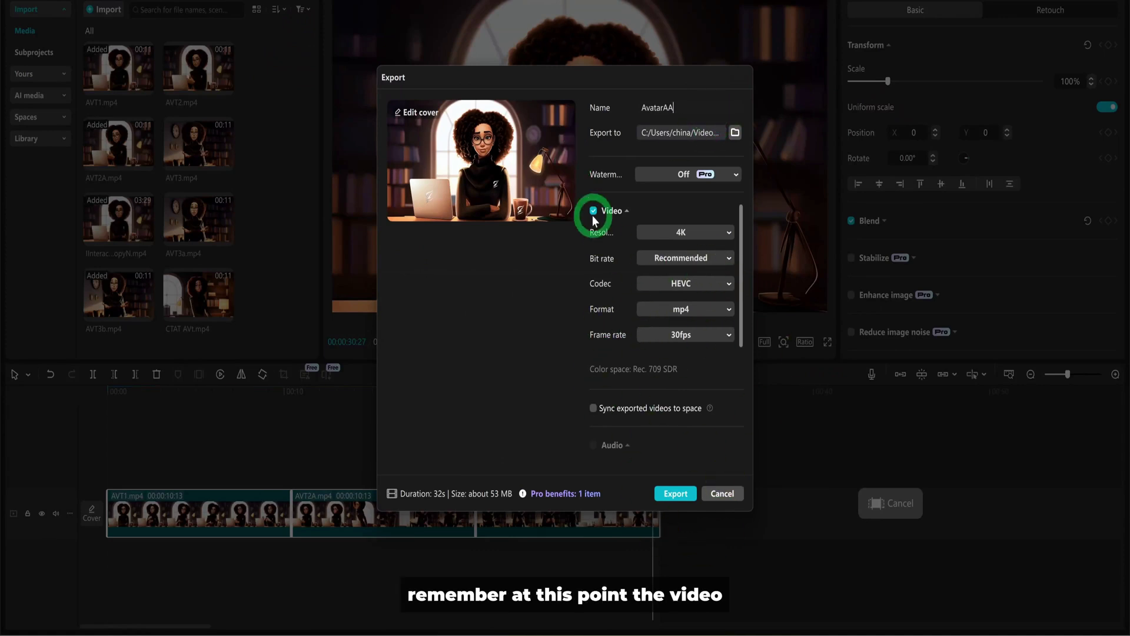
left_click(675, 495)
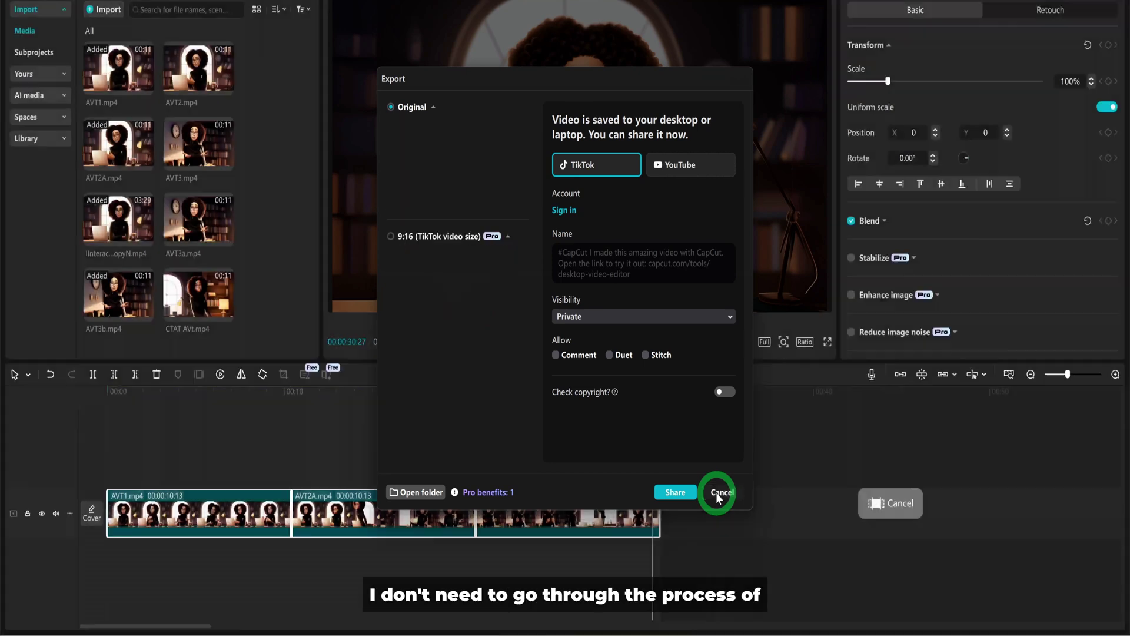
left_click(716, 492)
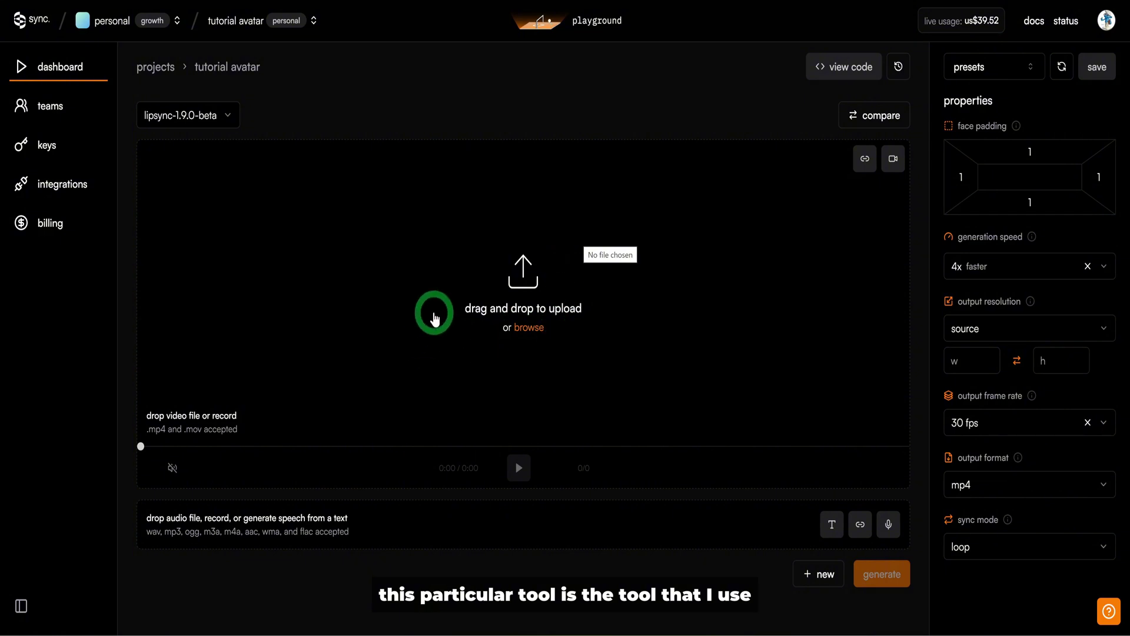
Step: In the sync. playground, upload the exported avatar video and its audio file, using the lipsync-1.9.0-beta model
left_click(528, 289)
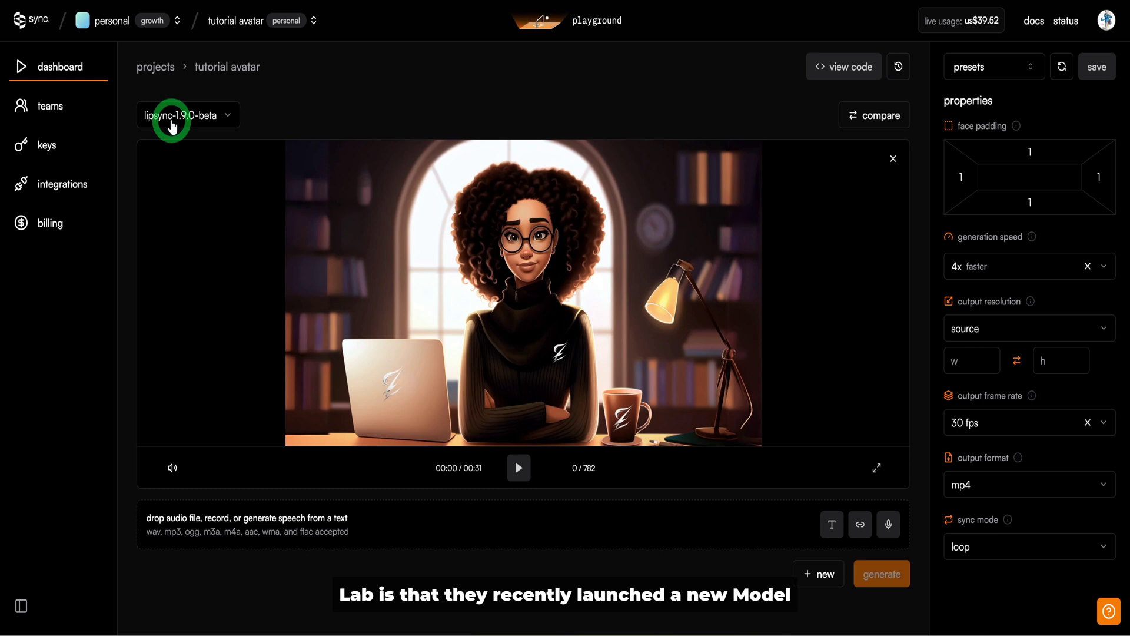
left_click(172, 126)
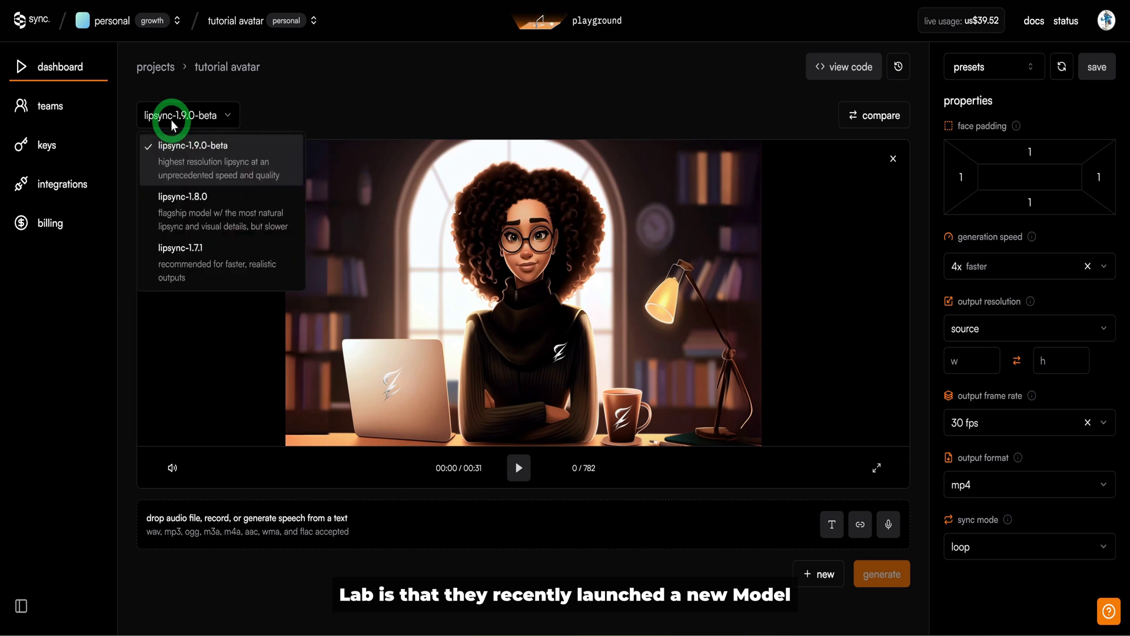
left_click(188, 152)
left_click(189, 117)
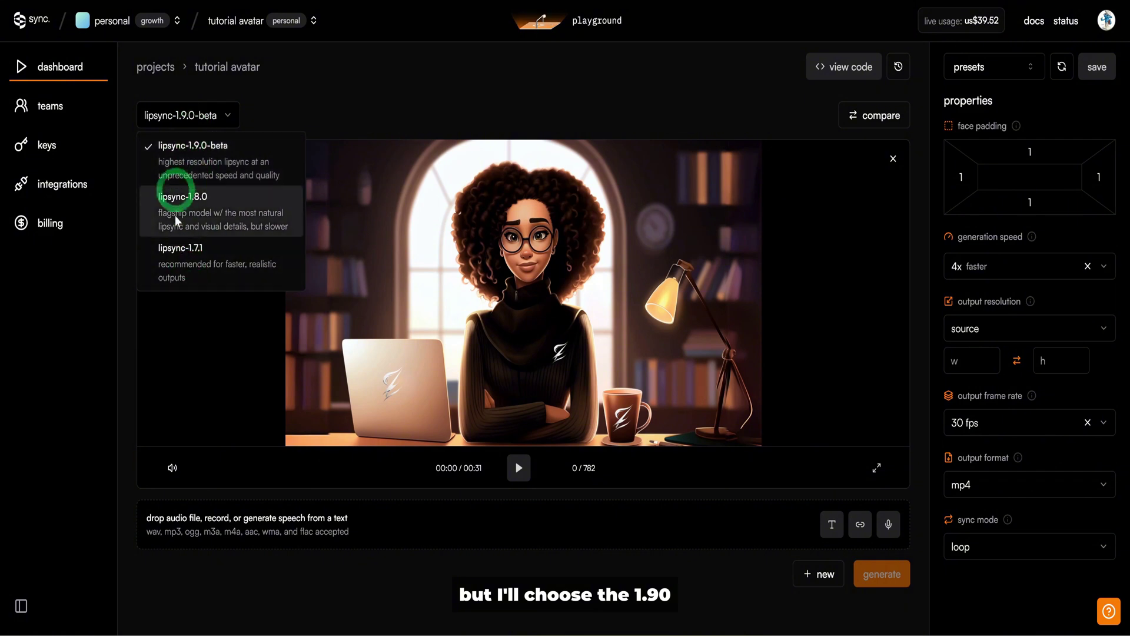
left_click(183, 161)
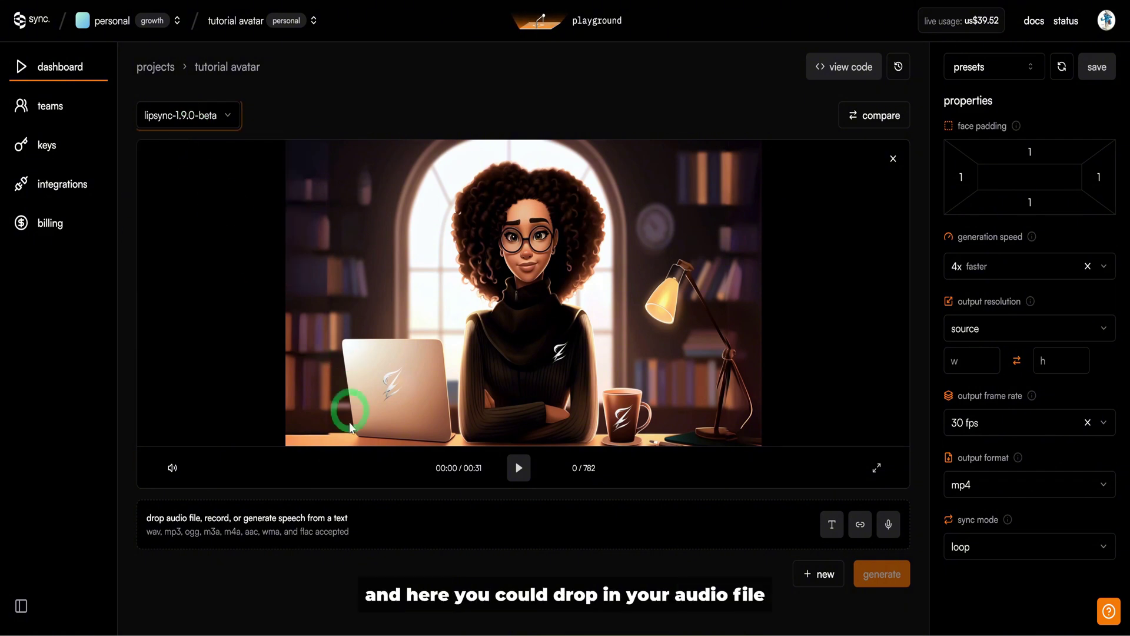
left_click(302, 519)
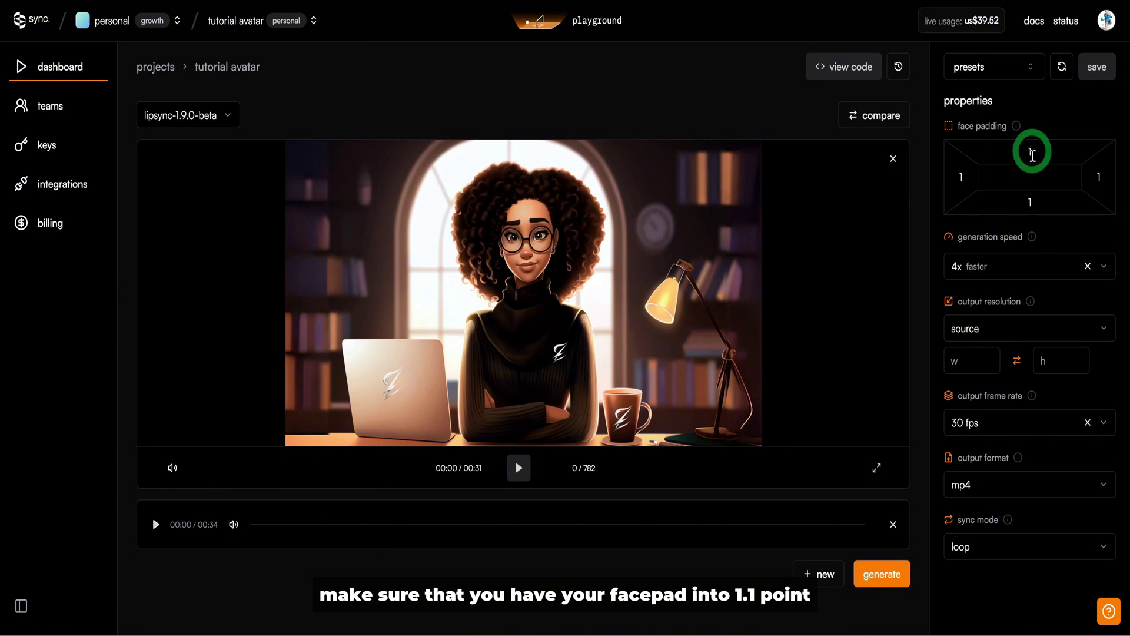
Step: Keep the generation speed at 4x and the output resolution at source, and generate the lip-synced video
left_click(1051, 268)
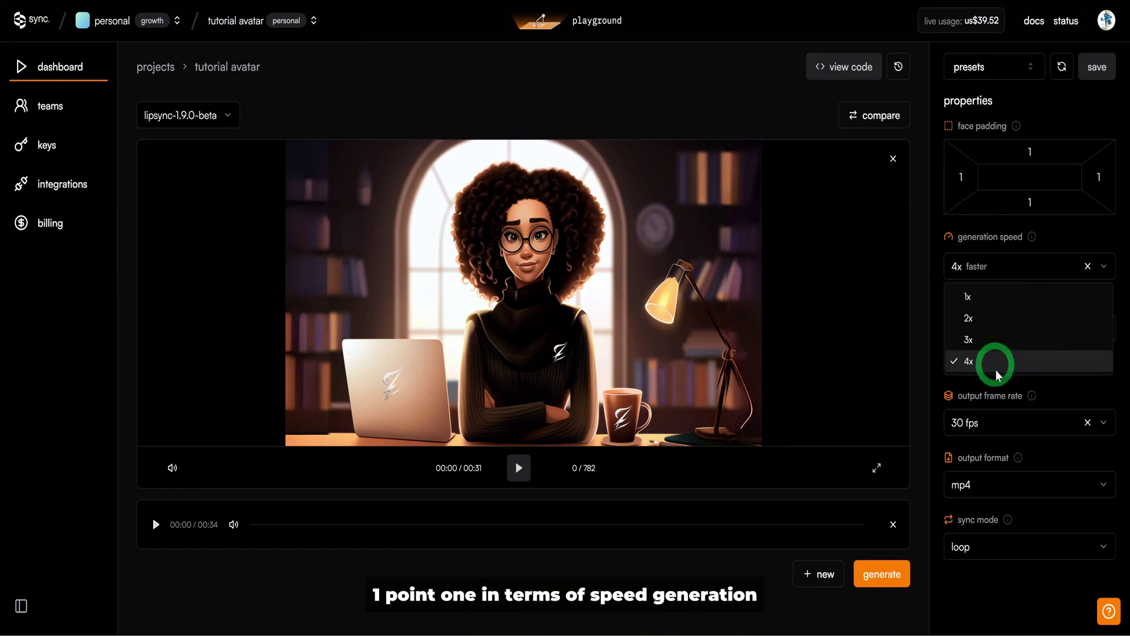
left_click(1005, 422)
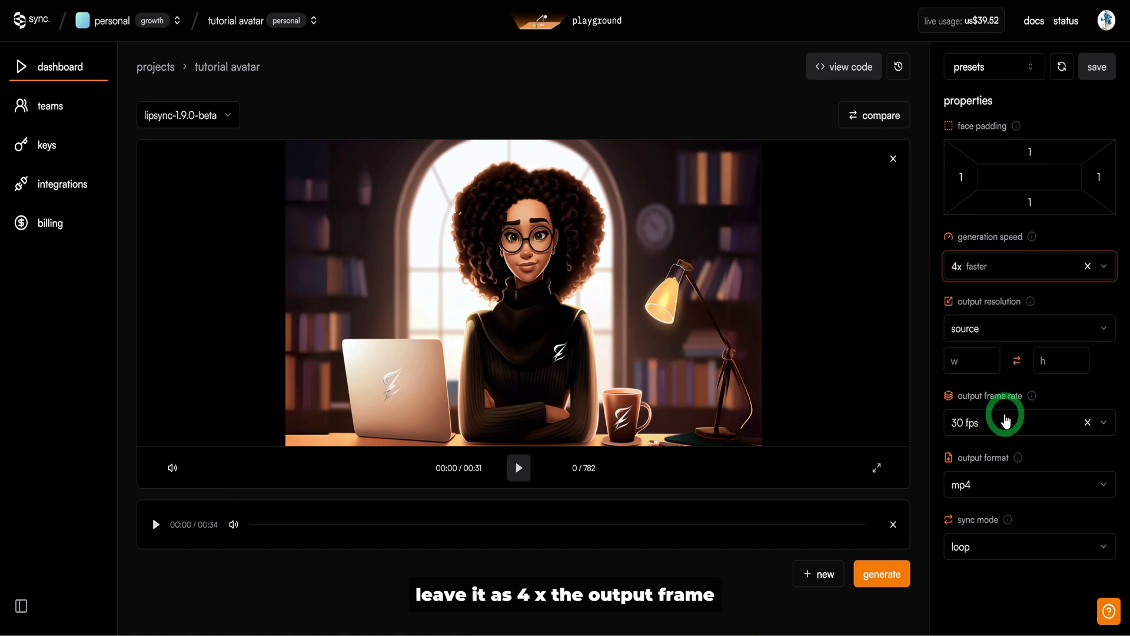
left_click(1004, 324)
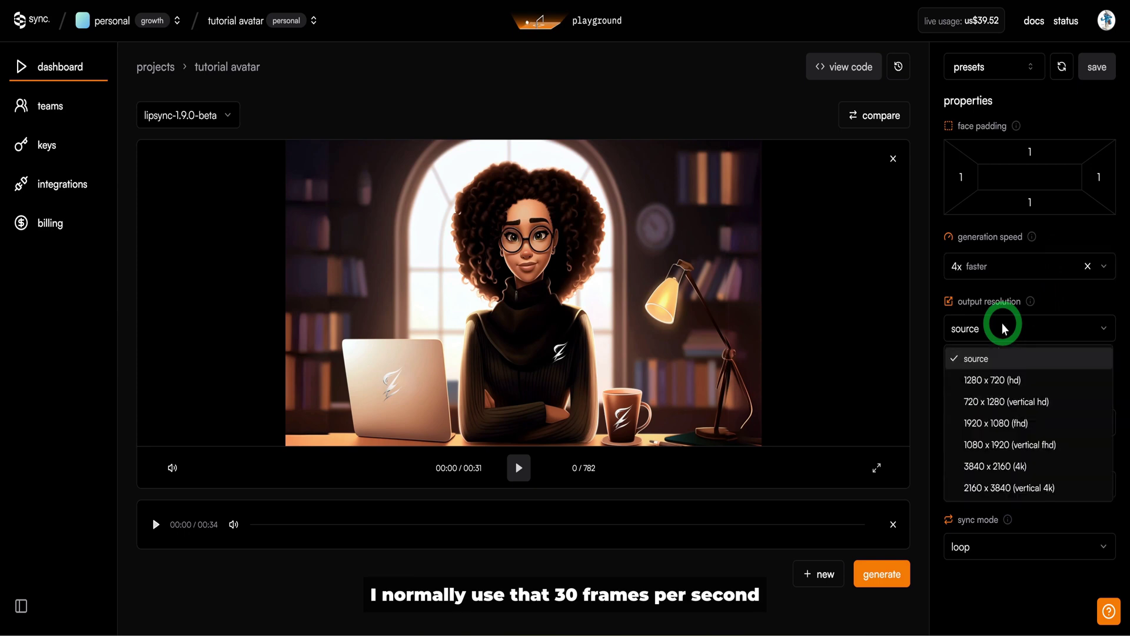
left_click(990, 358)
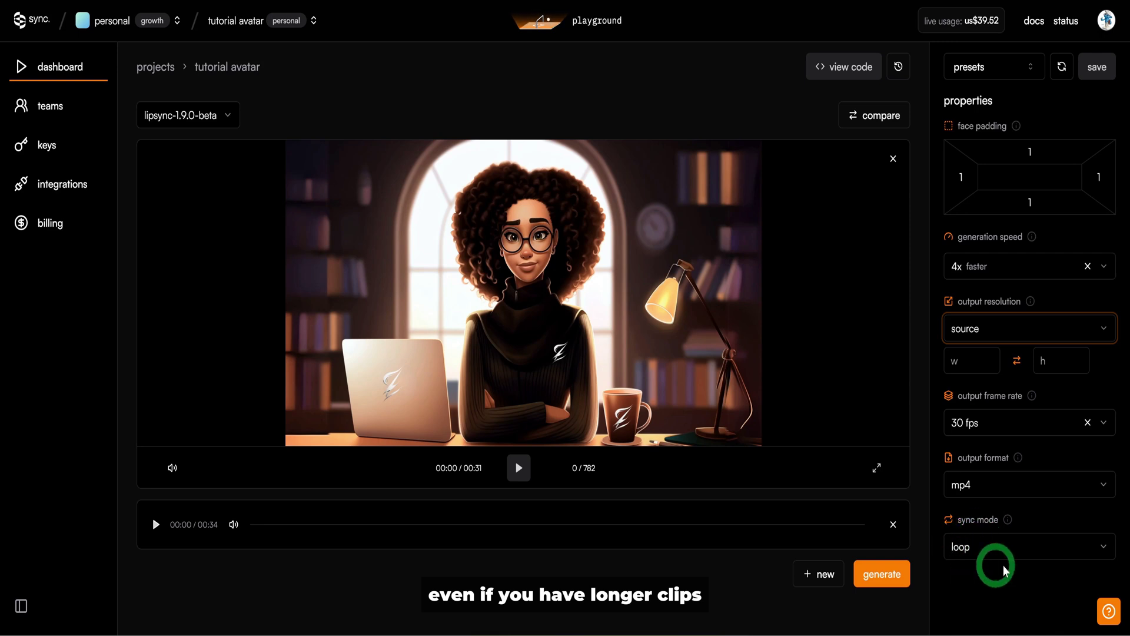
left_click(883, 576)
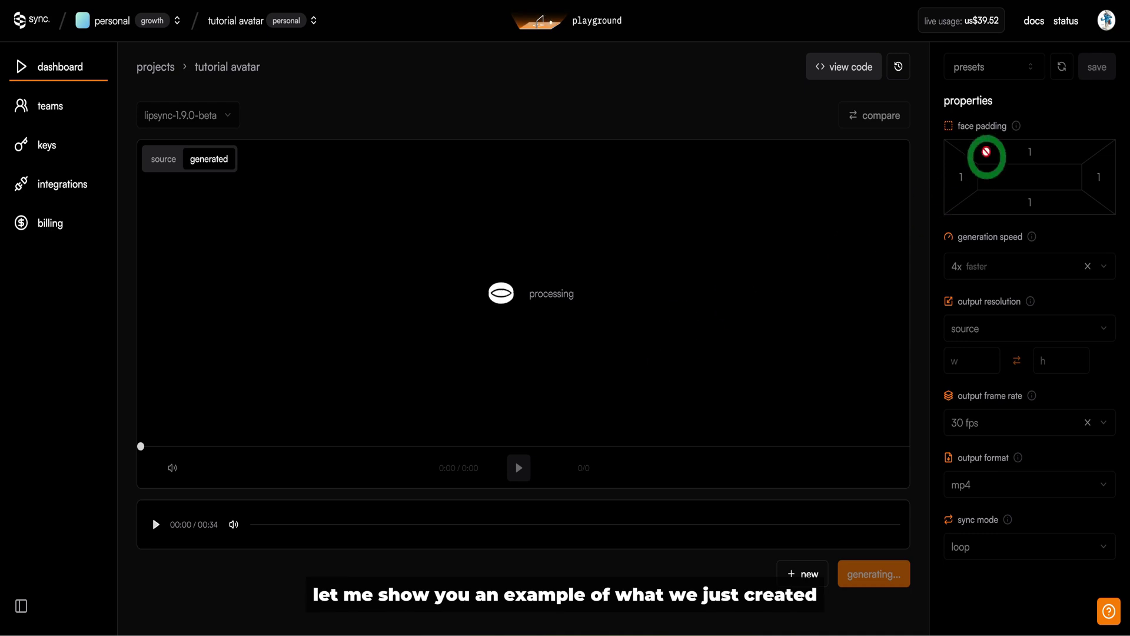
Step: Open the 30 day history of lipsync generations
left_click(899, 67)
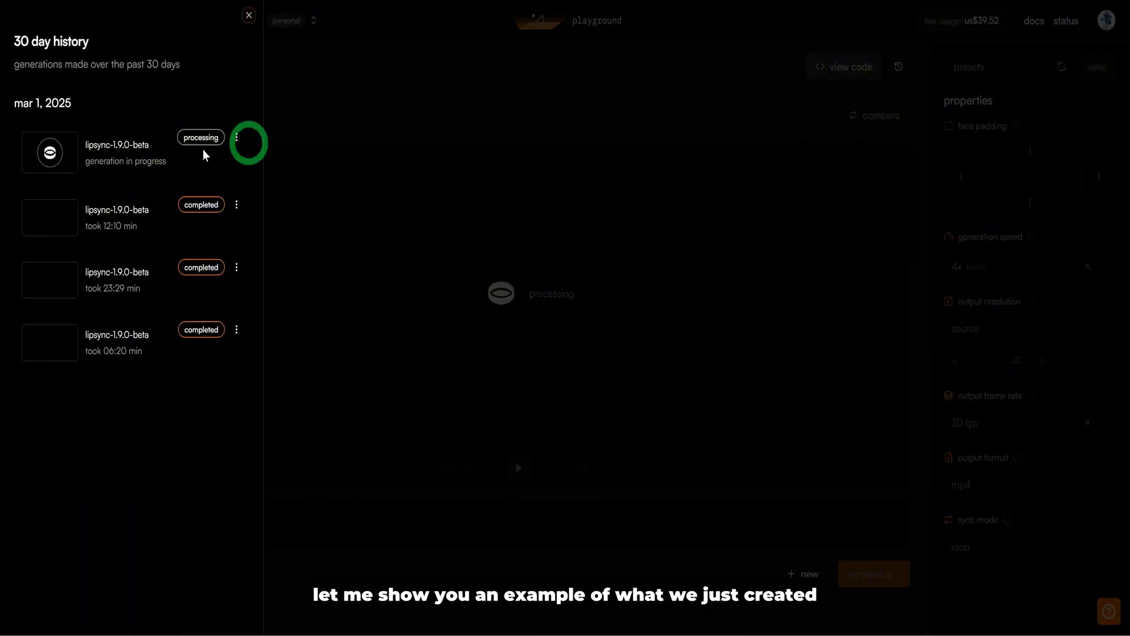